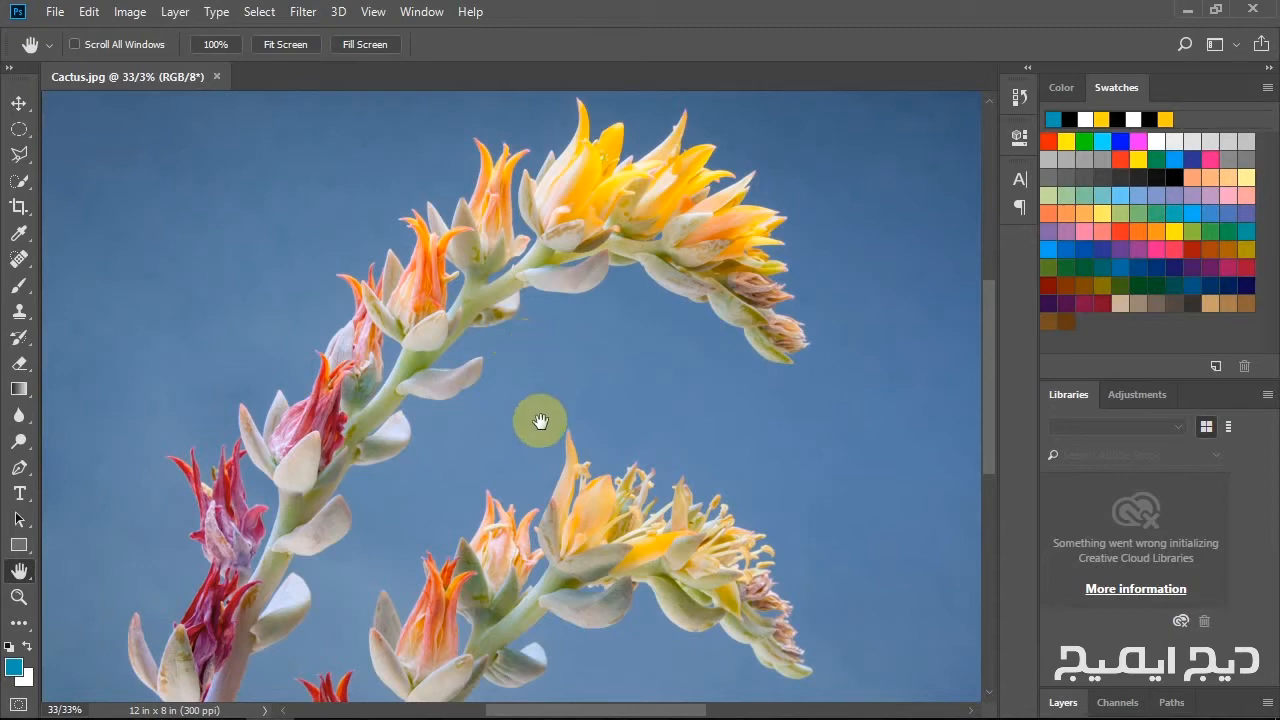
Flip the entire canvas of the cactus photo horizontally.
{"action": "left_click_drag", "start_coordinate": [518, 500], "coordinate": [472, 428]}
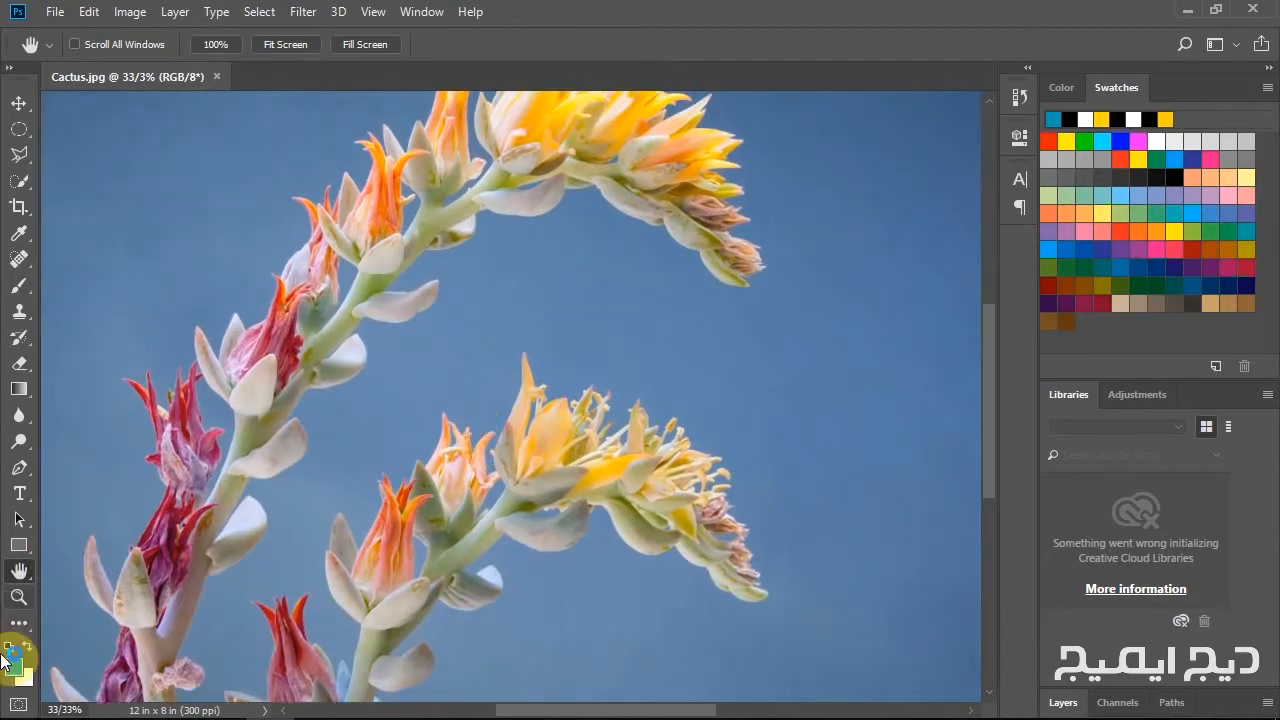
{"action": "left_click", "coordinate": [22, 599]}
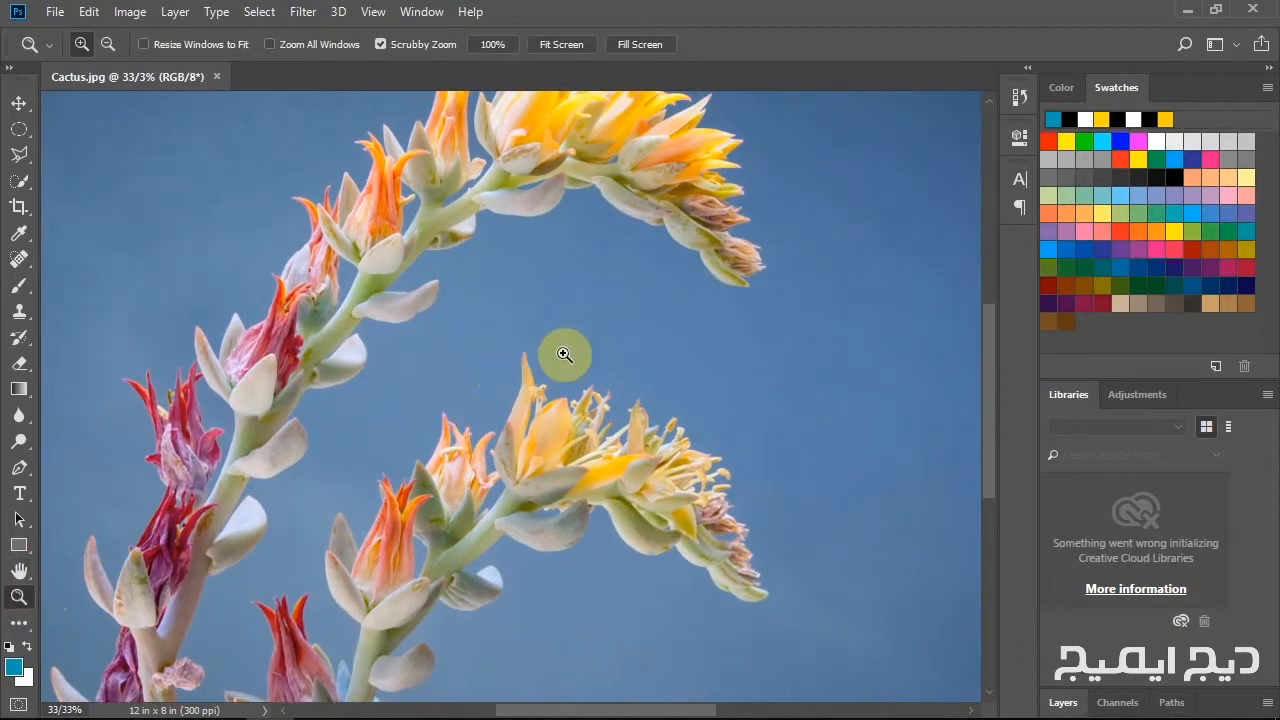
{"action": "left_click_drag", "start_coordinate": [557, 354], "coordinate": [514, 366]}
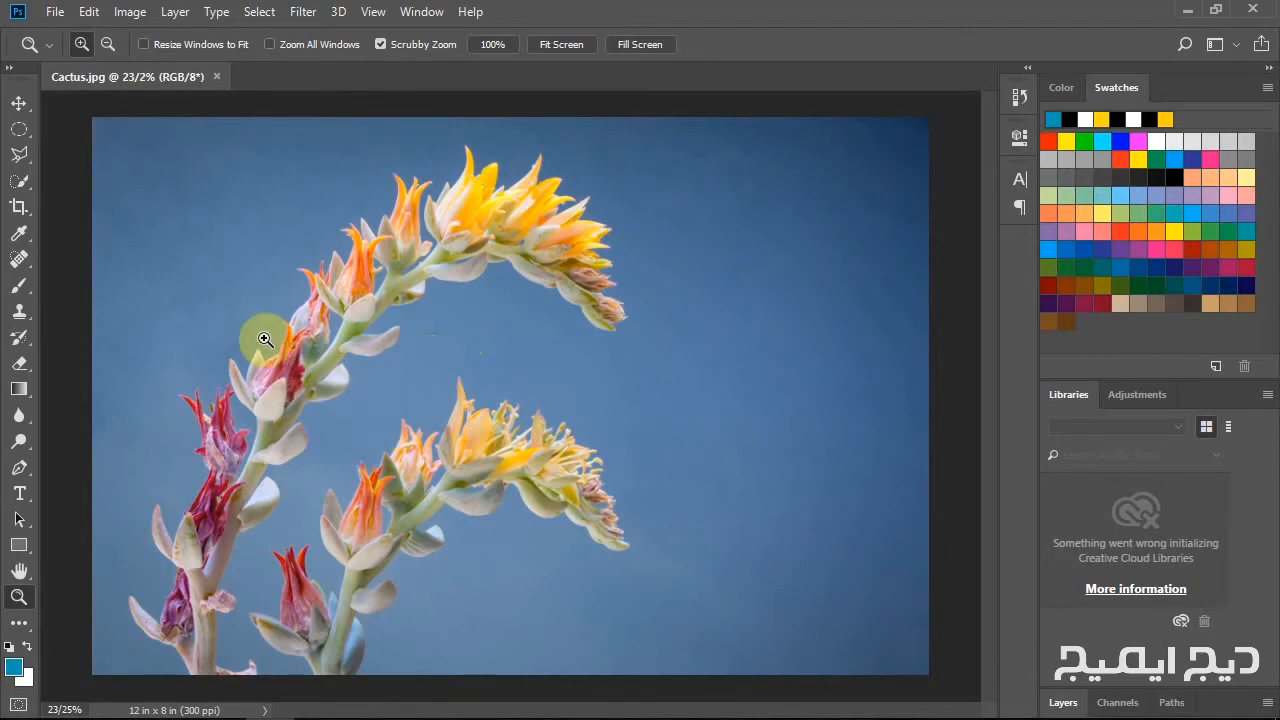
{"action": "left_click", "coordinate": [128, 12]}
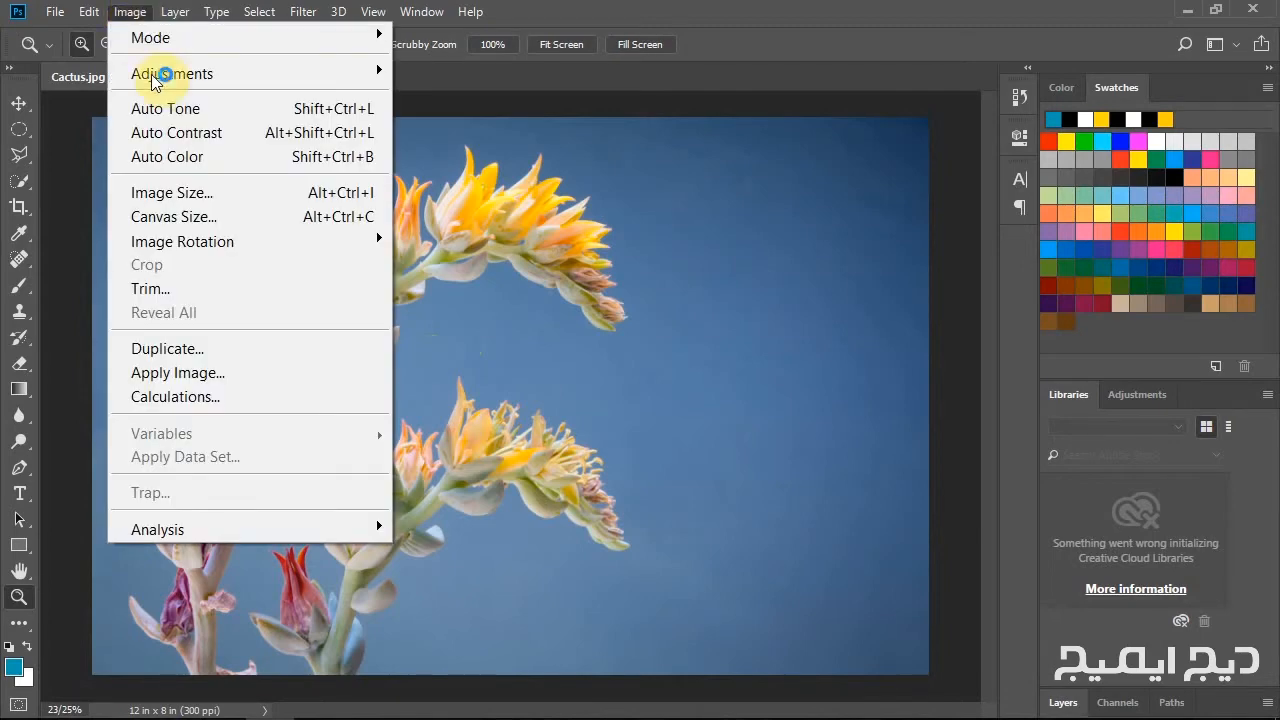
{"action": "mouse_move", "coordinate": [200, 244]}
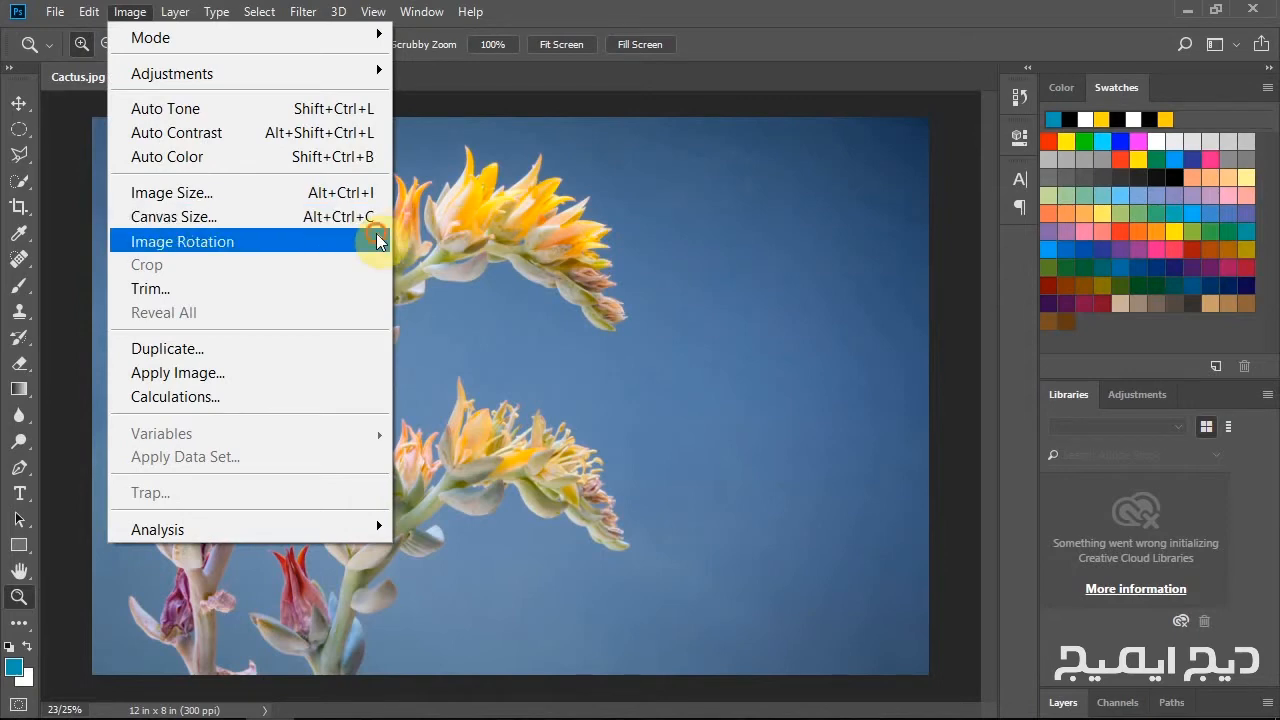
{"action": "mouse_move", "coordinate": [380, 242]}
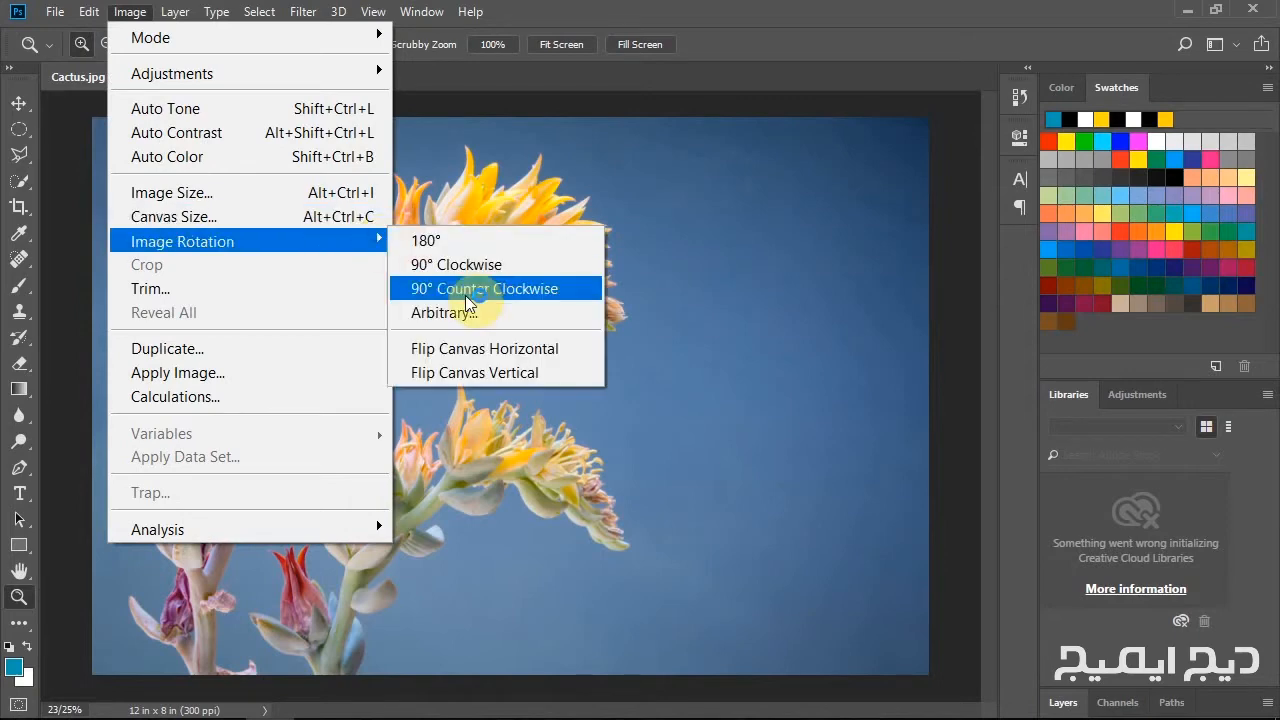
{"action": "left_click", "coordinate": [488, 350]}
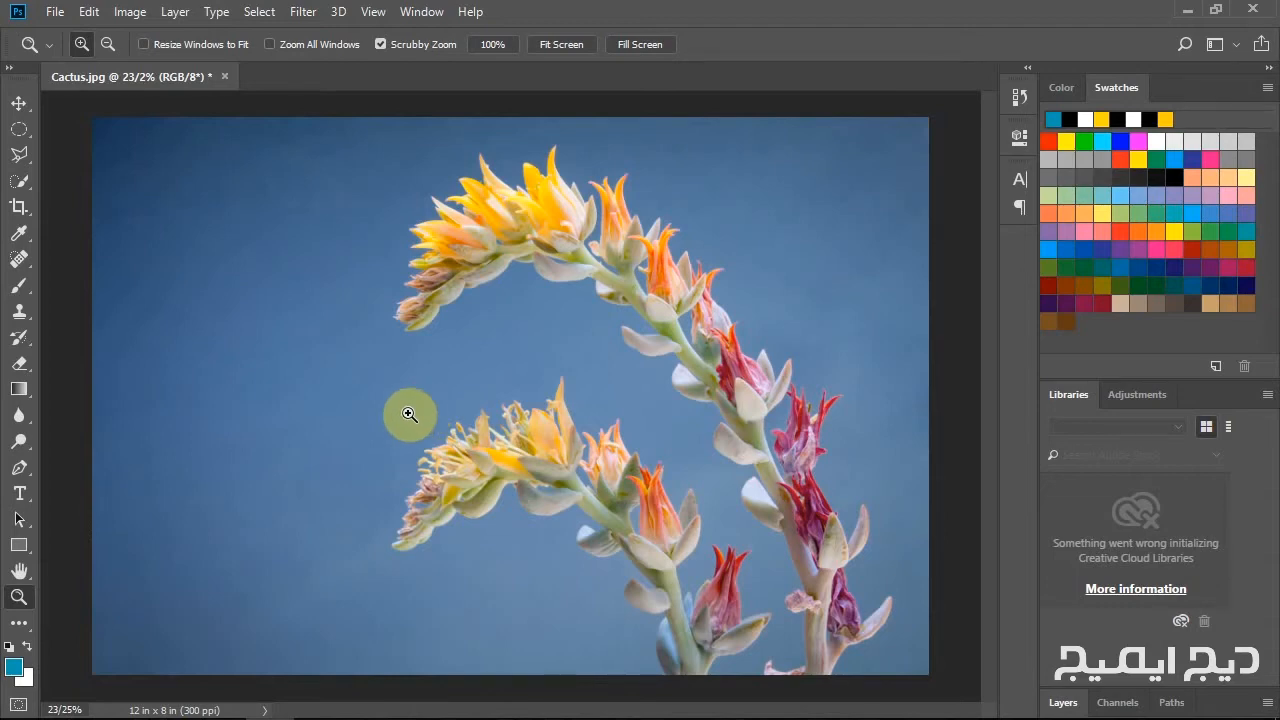
Undo the horizontal canvas flip, and restore it with redo.
{"action": "left_click", "coordinate": [88, 14]}
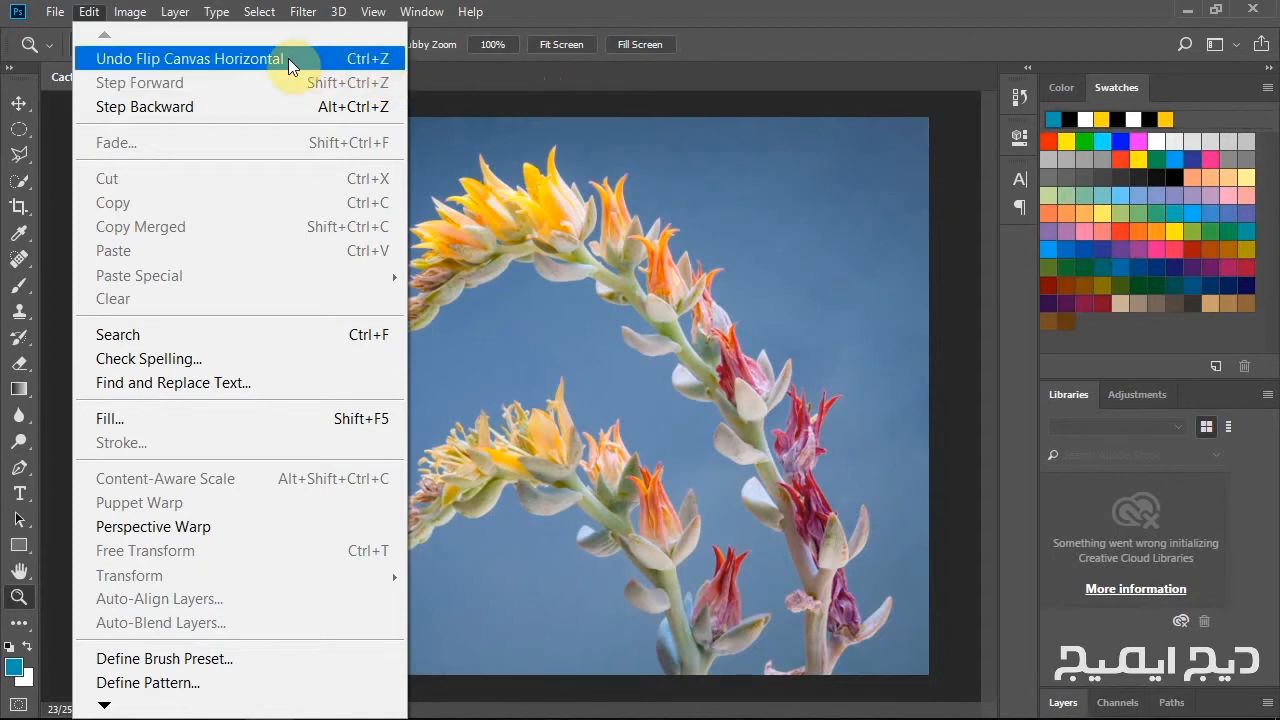
{"action": "left_click", "coordinate": [239, 60]}
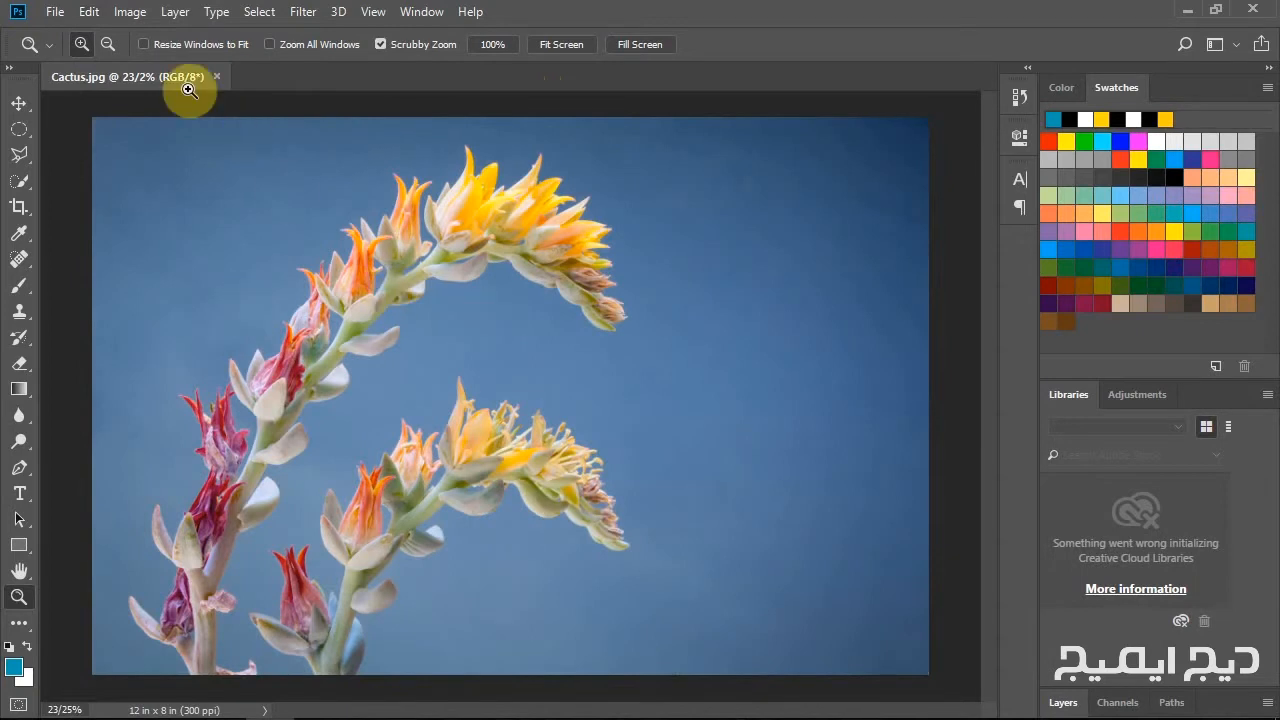
{"action": "left_click", "coordinate": [88, 12]}
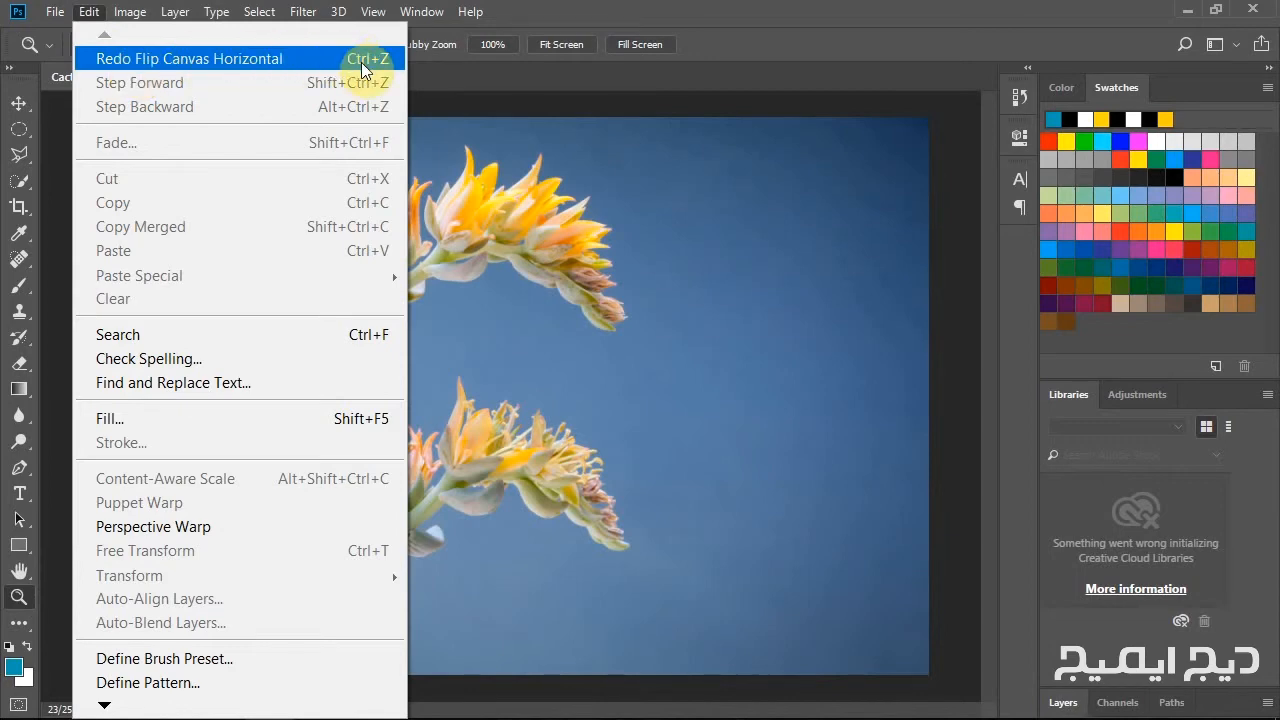
{"action": "left_click", "coordinate": [84, 65]}
{"action": "left_click", "coordinate": [119, 60]}
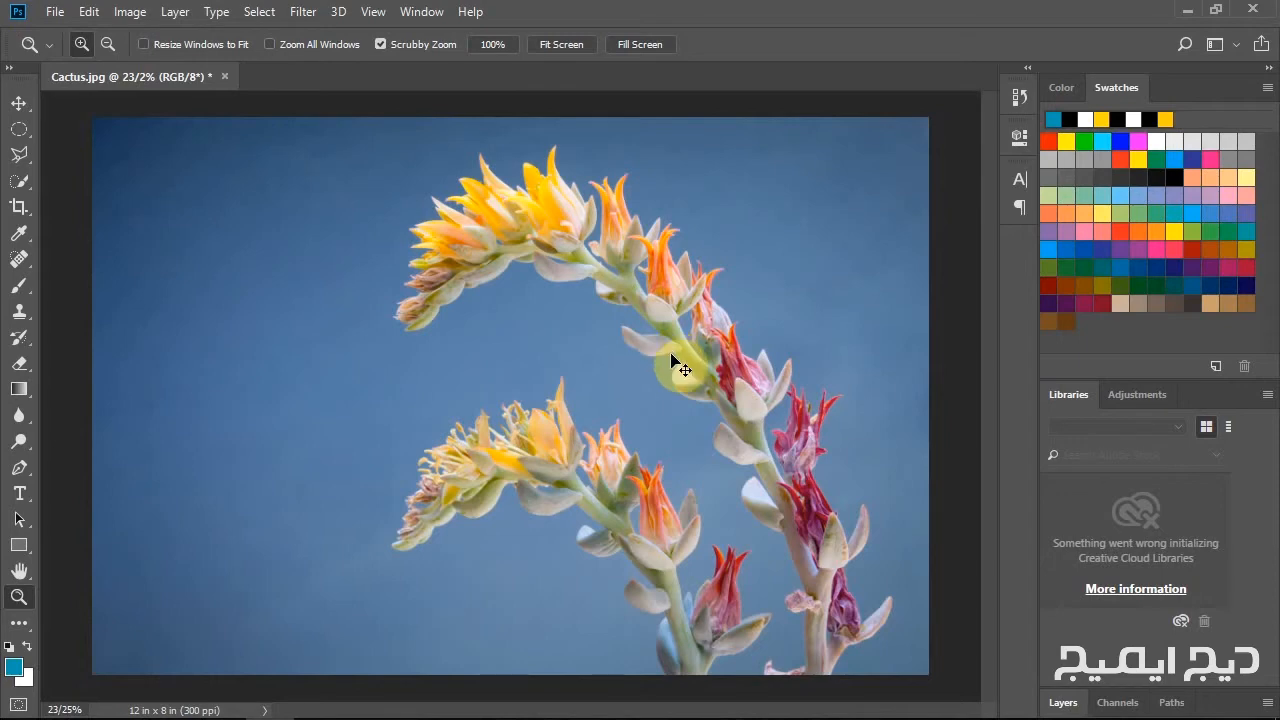
Toggle between the original and flipped image three times with undo and redo, ending on the flipped version.
{"action": "key", "text": "ctrl+z"}
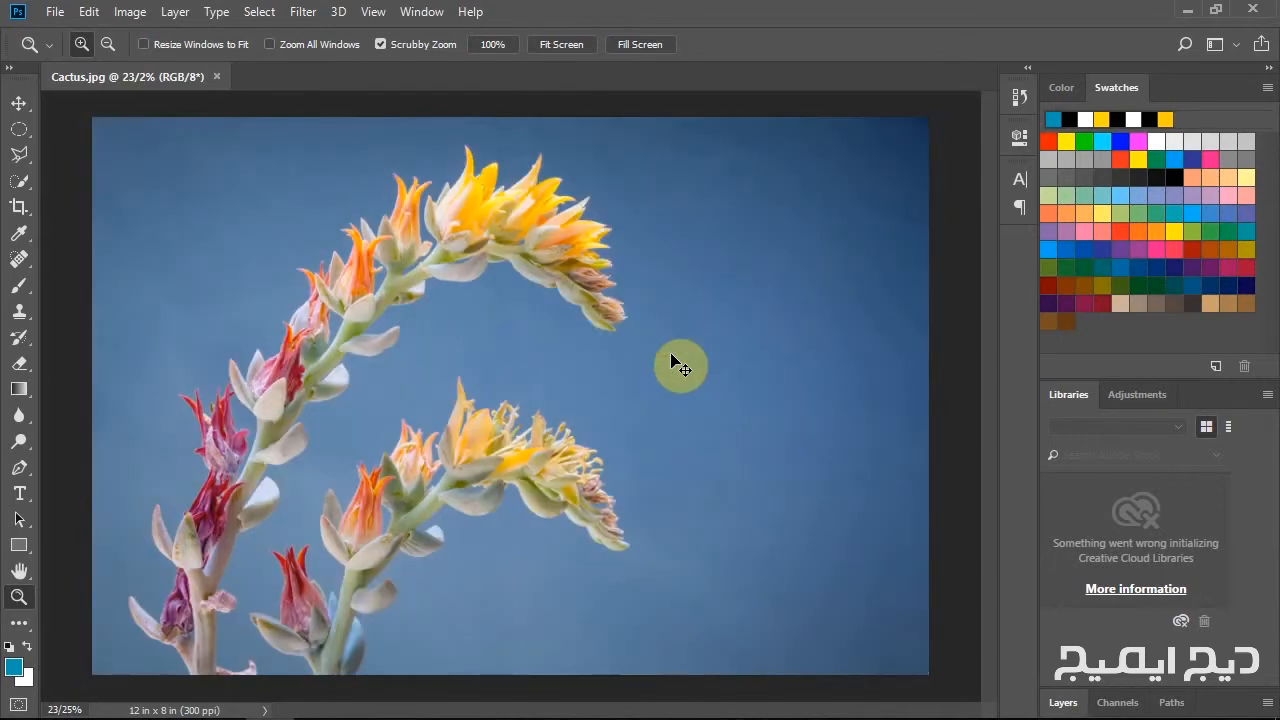
{"action": "key", "text": "ctrl+shift+z"}
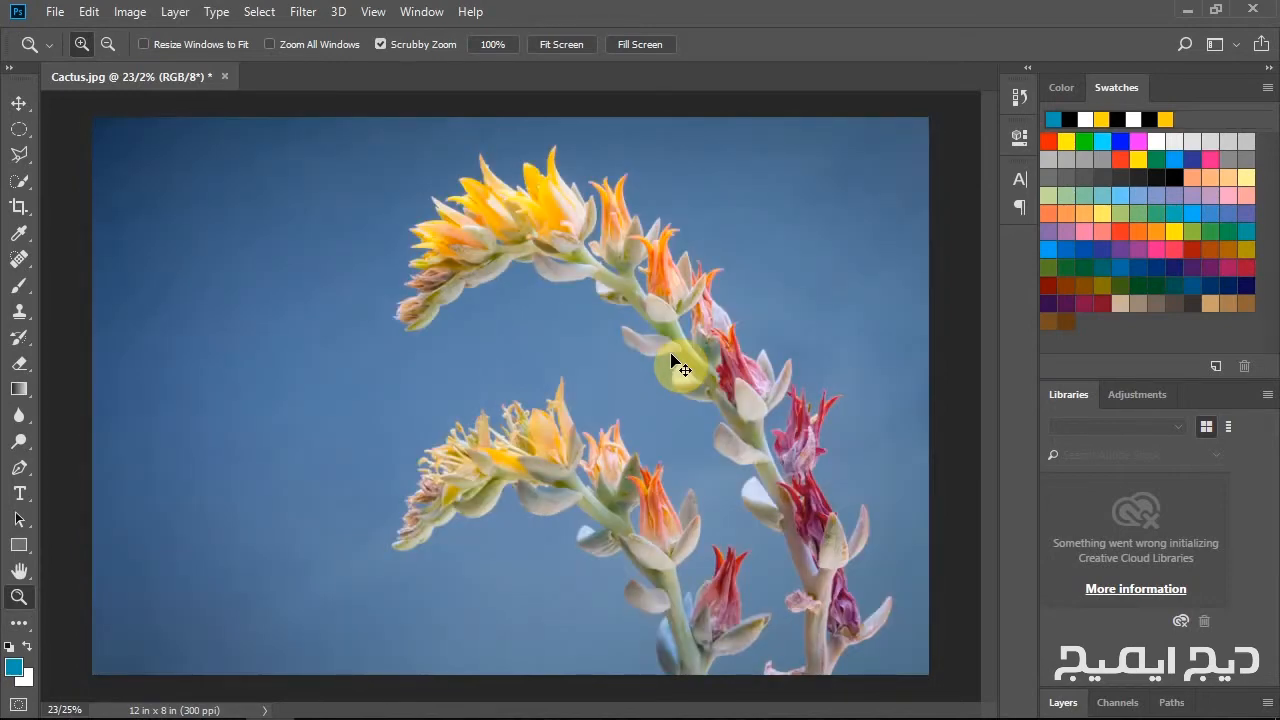
{"action": "key", "text": "ctrl+z"}
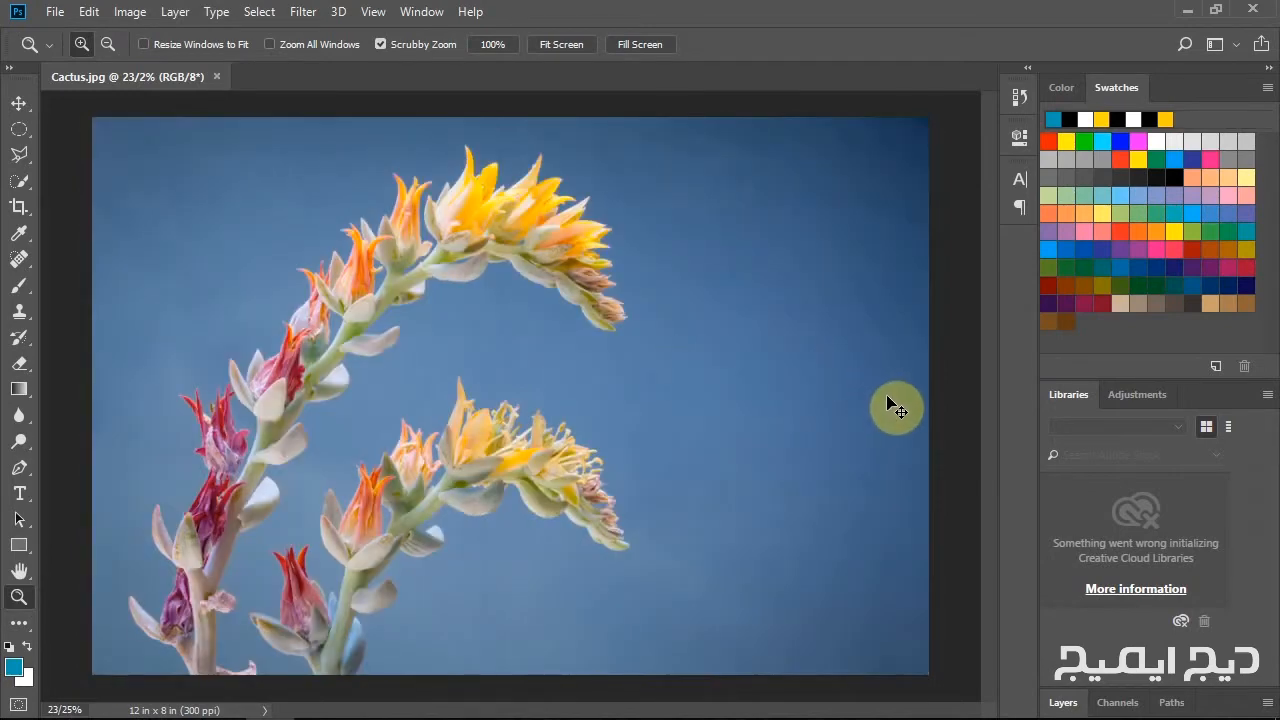
{"action": "key", "text": "ctrl+shift+z"}
{"action": "key", "text": "ctrl+z"}
{"action": "key", "text": "ctrl+shift+z"}
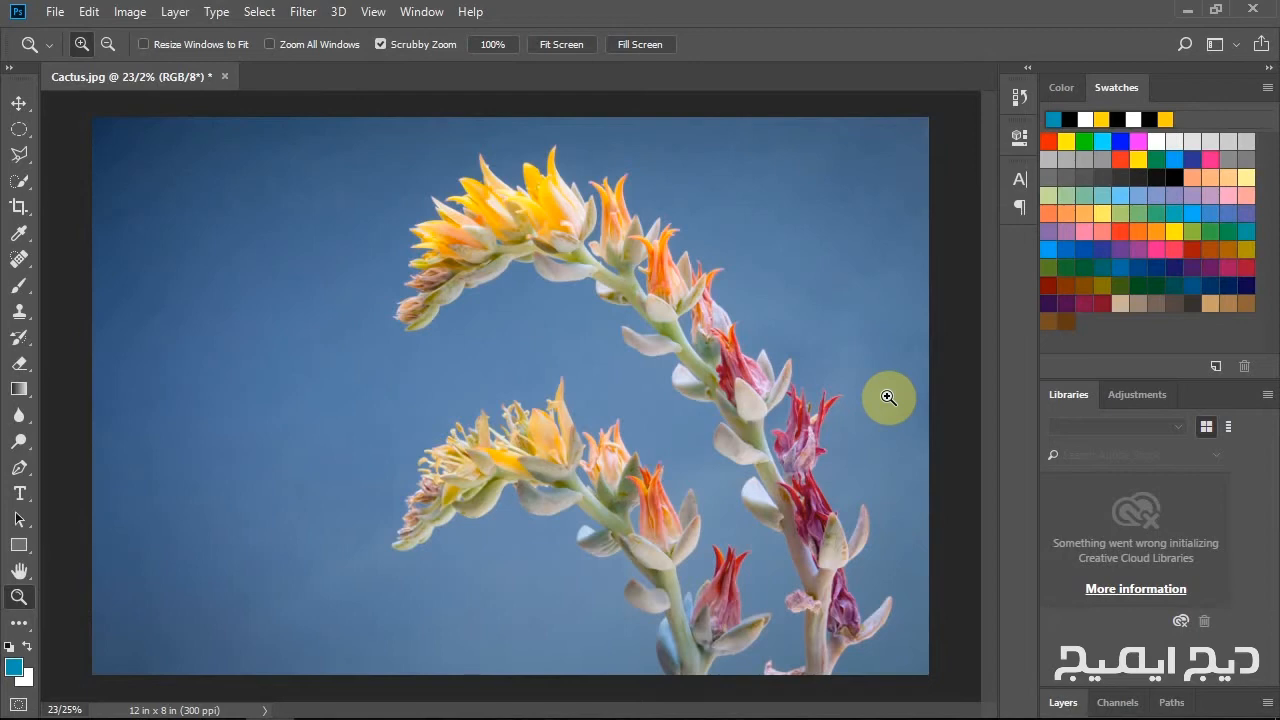
Apply the Solarize stylize filter to the flipped cactus photo.
{"action": "left_click", "coordinate": [300, 14]}
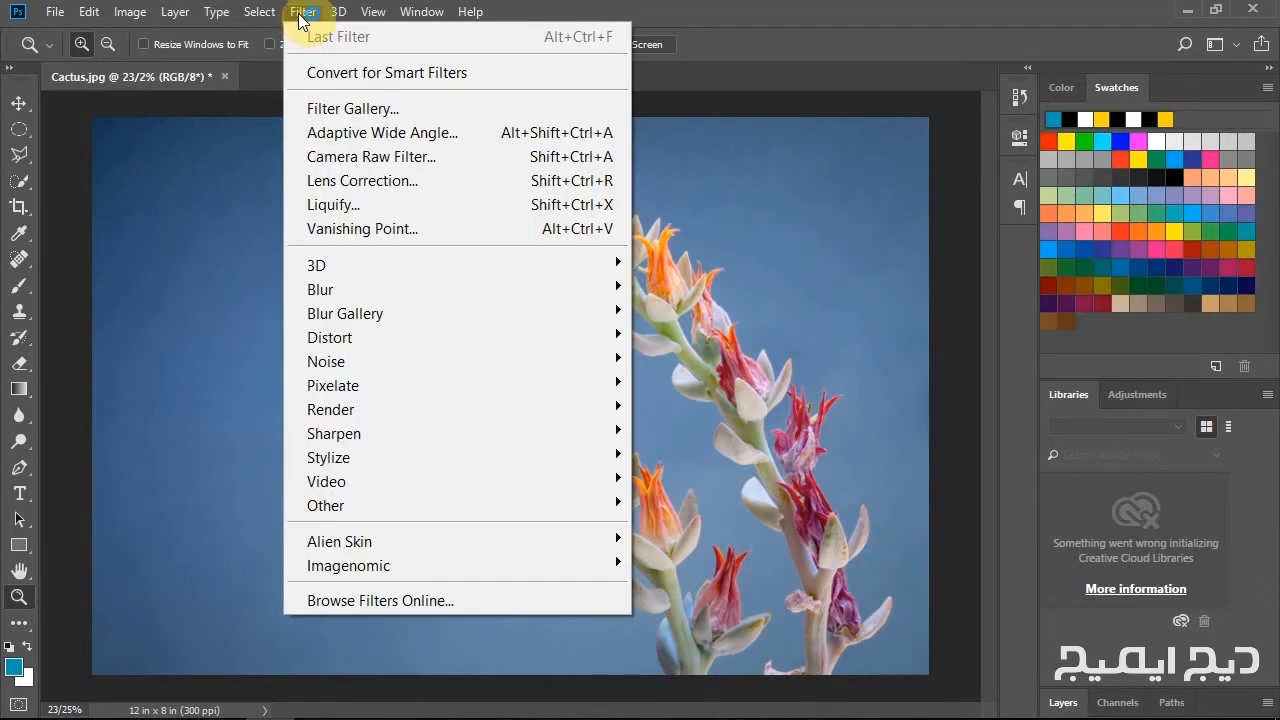
{"action": "mouse_move", "coordinate": [362, 459]}
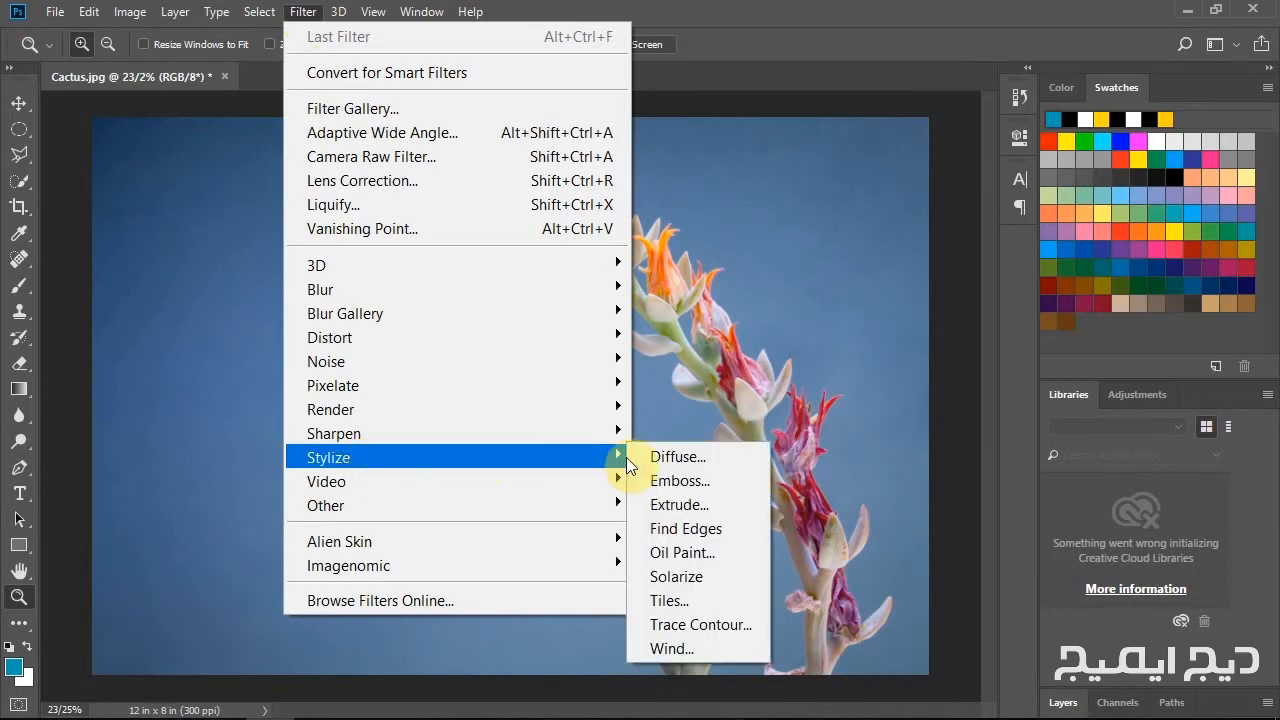
{"action": "left_click", "coordinate": [670, 576]}
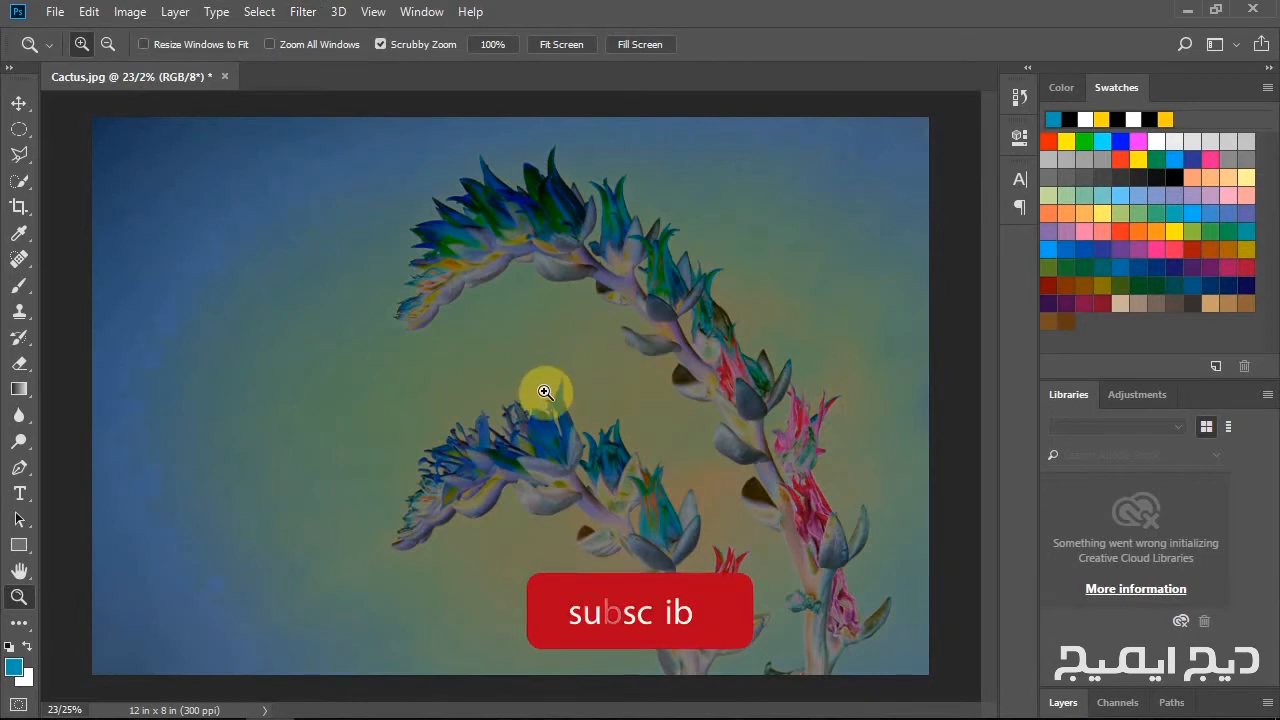
Invert the colors of the solarized image.
{"action": "left_click", "coordinate": [129, 12]}
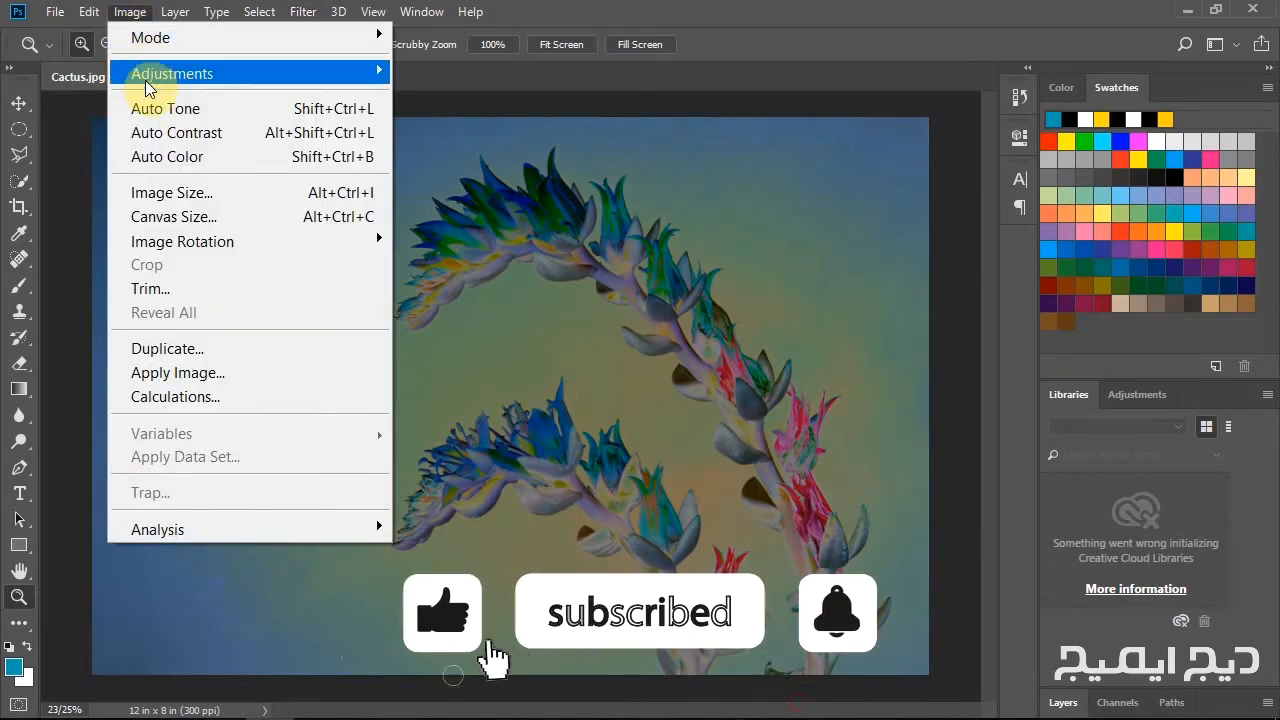
{"action": "mouse_move", "coordinate": [152, 75]}
{"action": "left_click", "coordinate": [456, 362]}
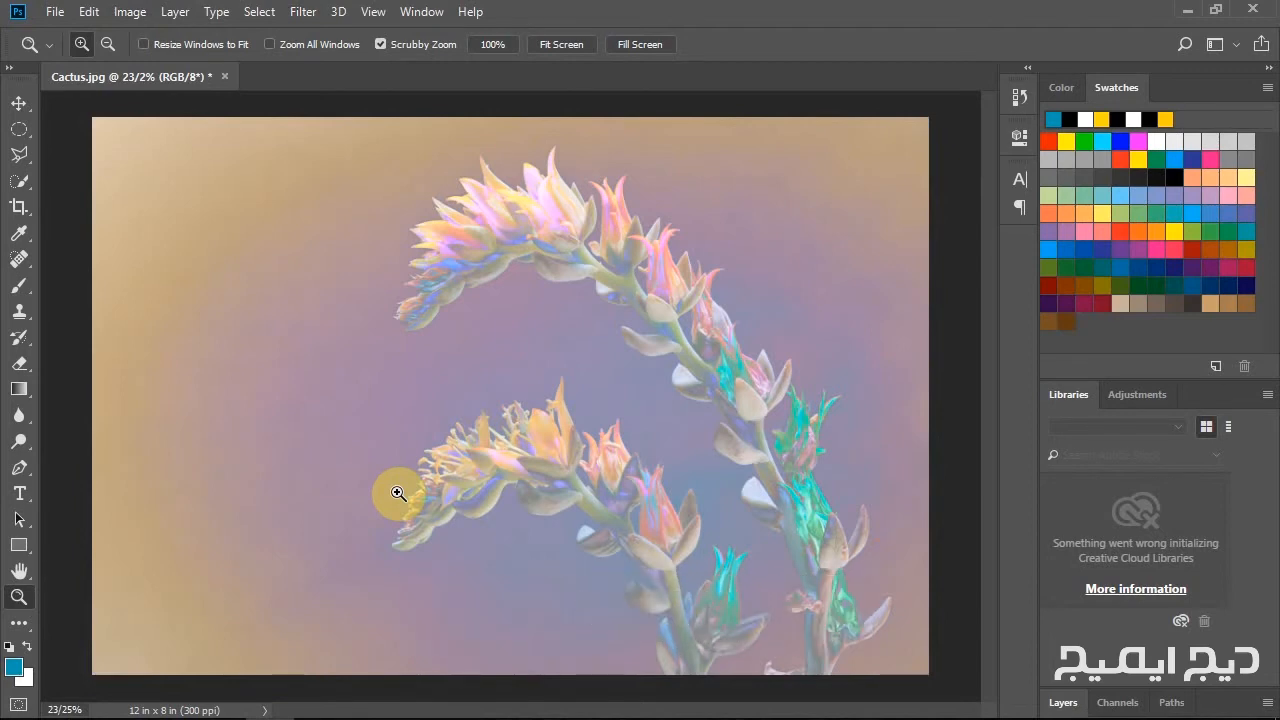
Apply a Levels adjustment to the RGB channel with the black input level at 98 and the midtone at 1/46.
{"action": "left_click", "coordinate": [129, 12]}
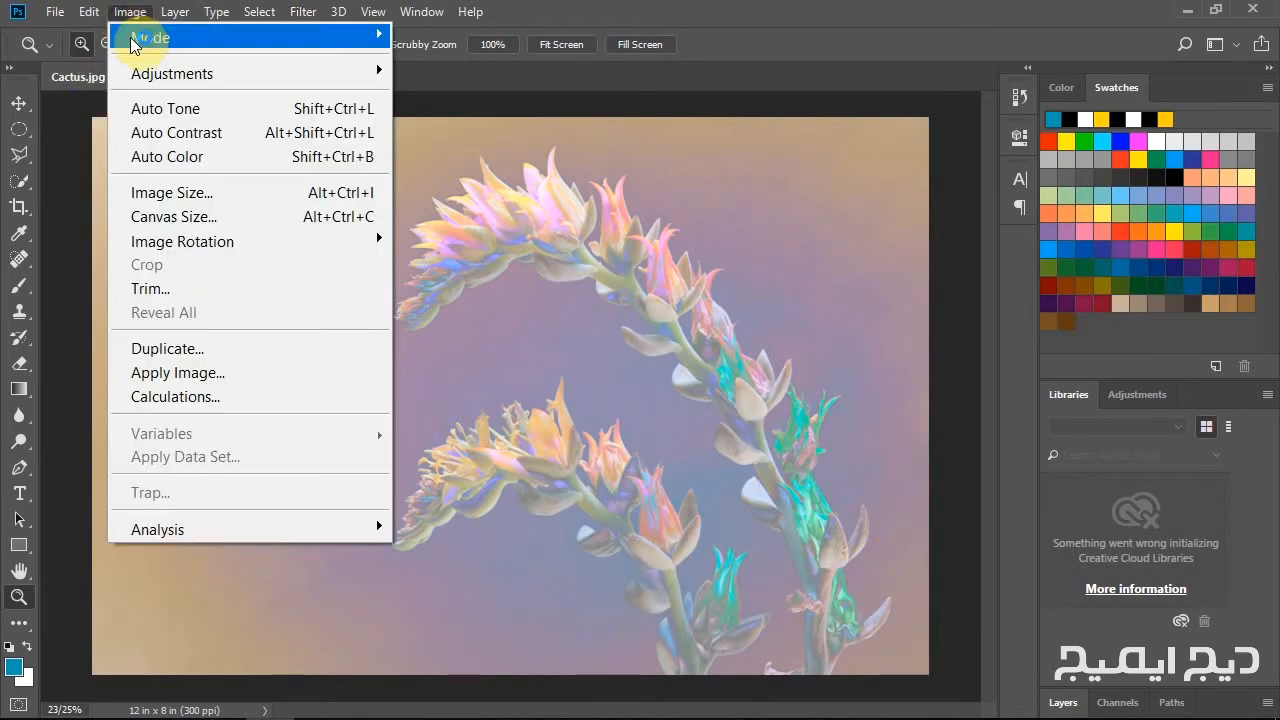
{"action": "mouse_move", "coordinate": [134, 76]}
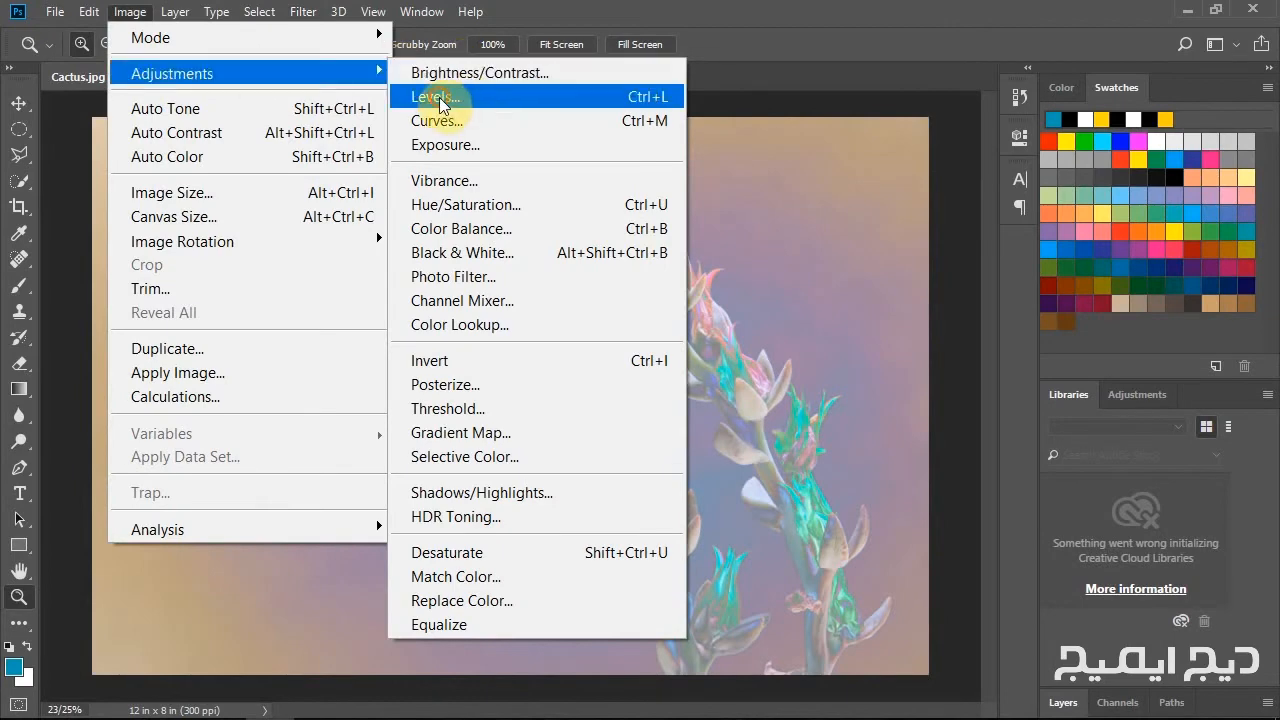
{"action": "left_click", "coordinate": [440, 97]}
{"action": "left_click_drag", "start_coordinate": [666, 118], "coordinate": [1003, 143]}
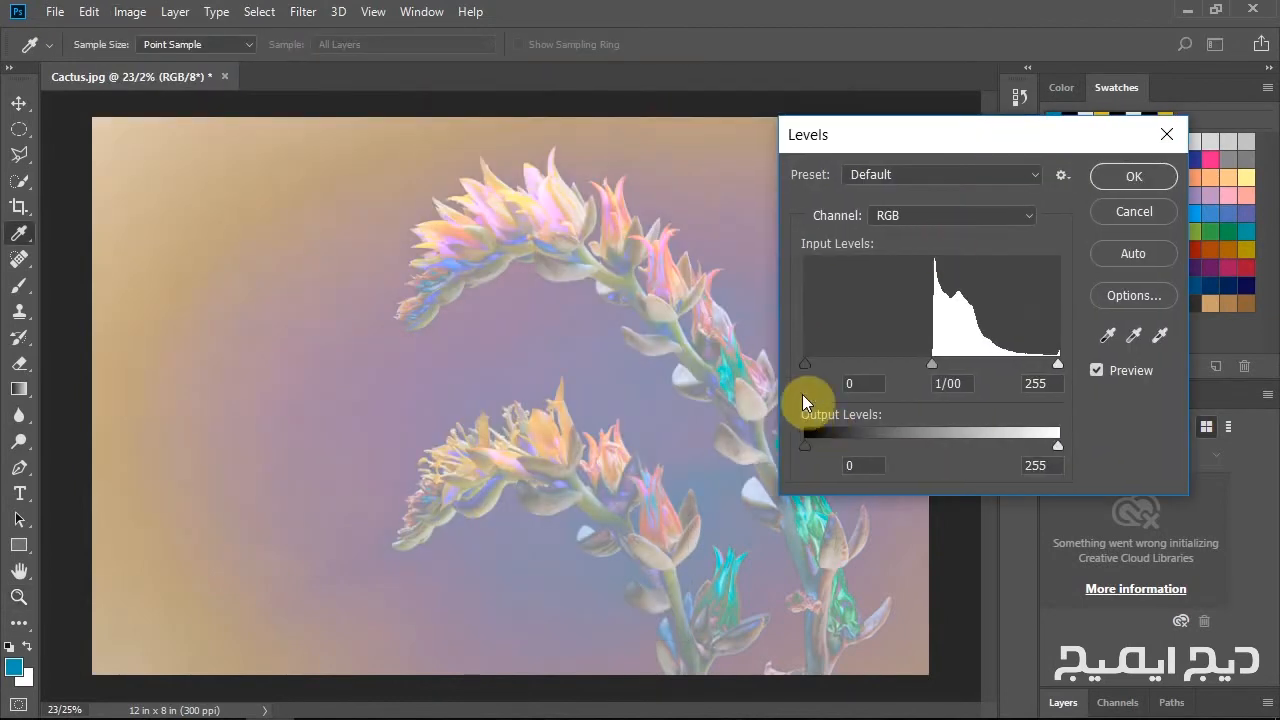
{"action": "left_click_drag", "start_coordinate": [807, 362], "coordinate": [902, 362]}
{"action": "mouse_move", "coordinate": [979, 366]}
{"action": "left_mouse_down"}
{"action": "mouse_move", "coordinate": [1005, 362]}
{"action": "mouse_move", "coordinate": [959, 364]}
{"action": "left_mouse_up"}
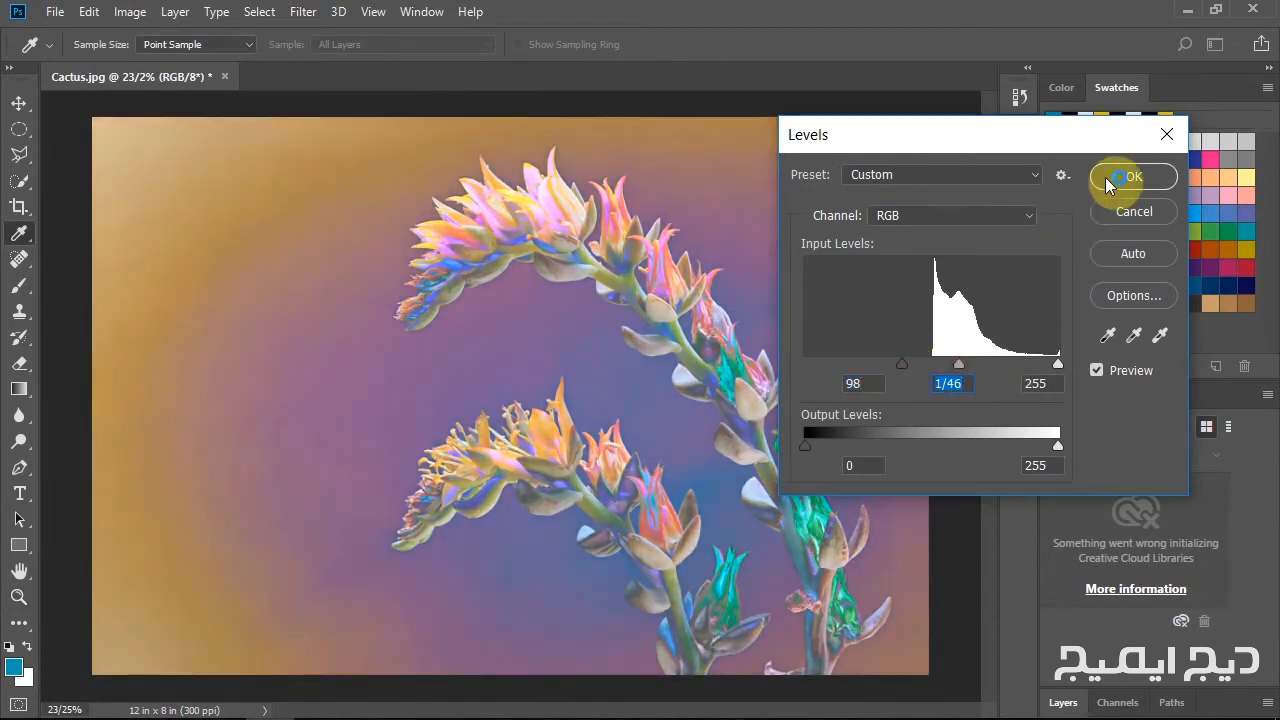
{"action": "left_click", "coordinate": [1134, 176]}
{"action": "key", "text": "z"}
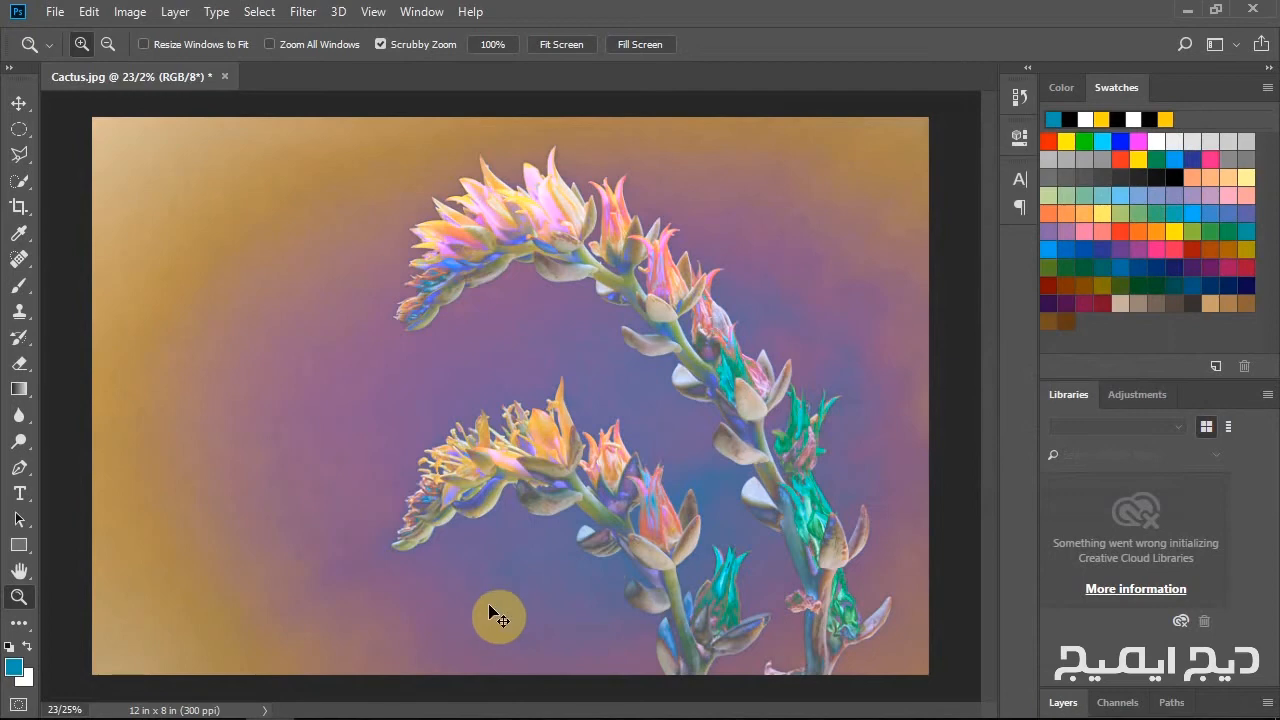
Switch the Levels adjustment off and on three times with undo and redo, ending with it applied.
{"action": "key", "text": "ctrl+z"}
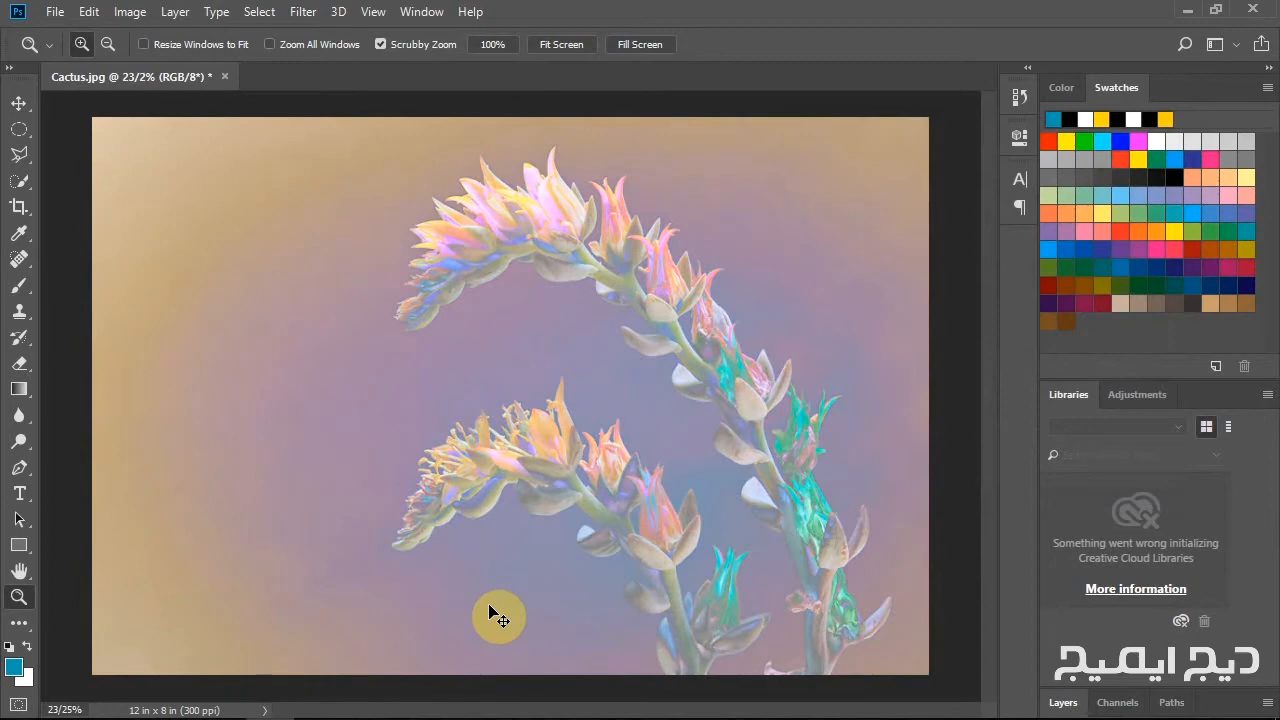
{"action": "key", "text": "ctrl+z"}
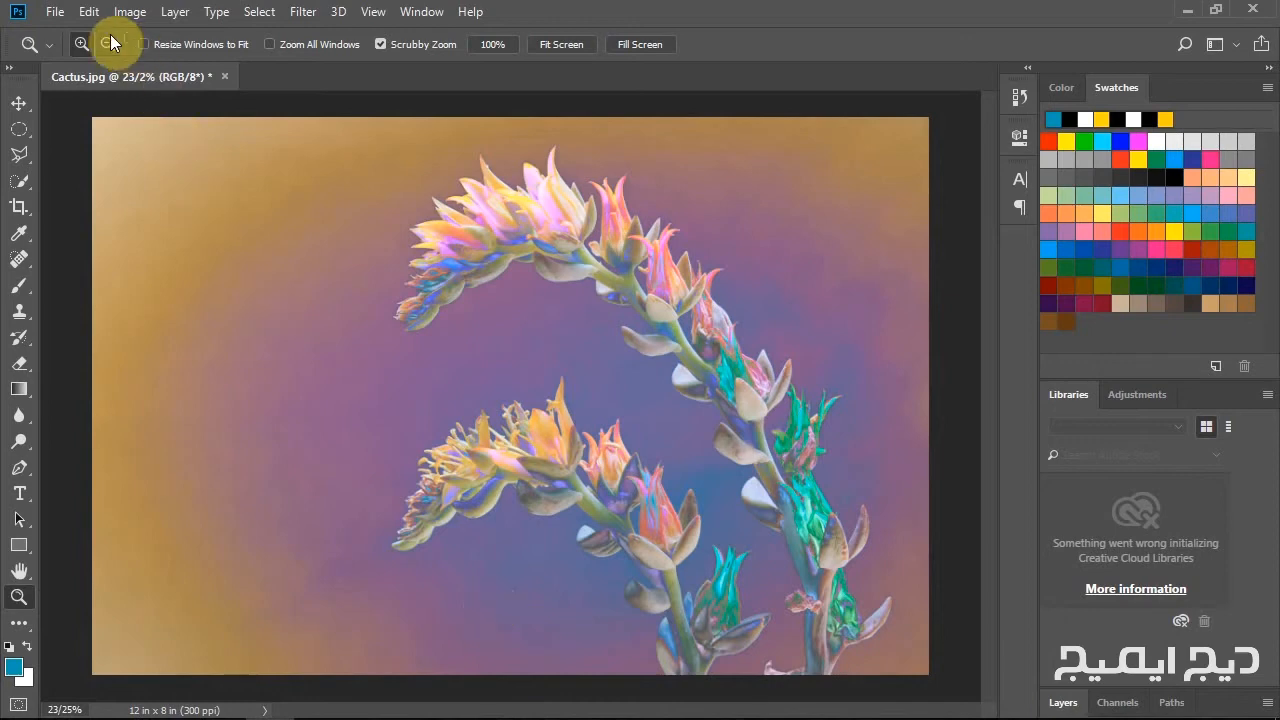
{"action": "left_click", "coordinate": [88, 12]}
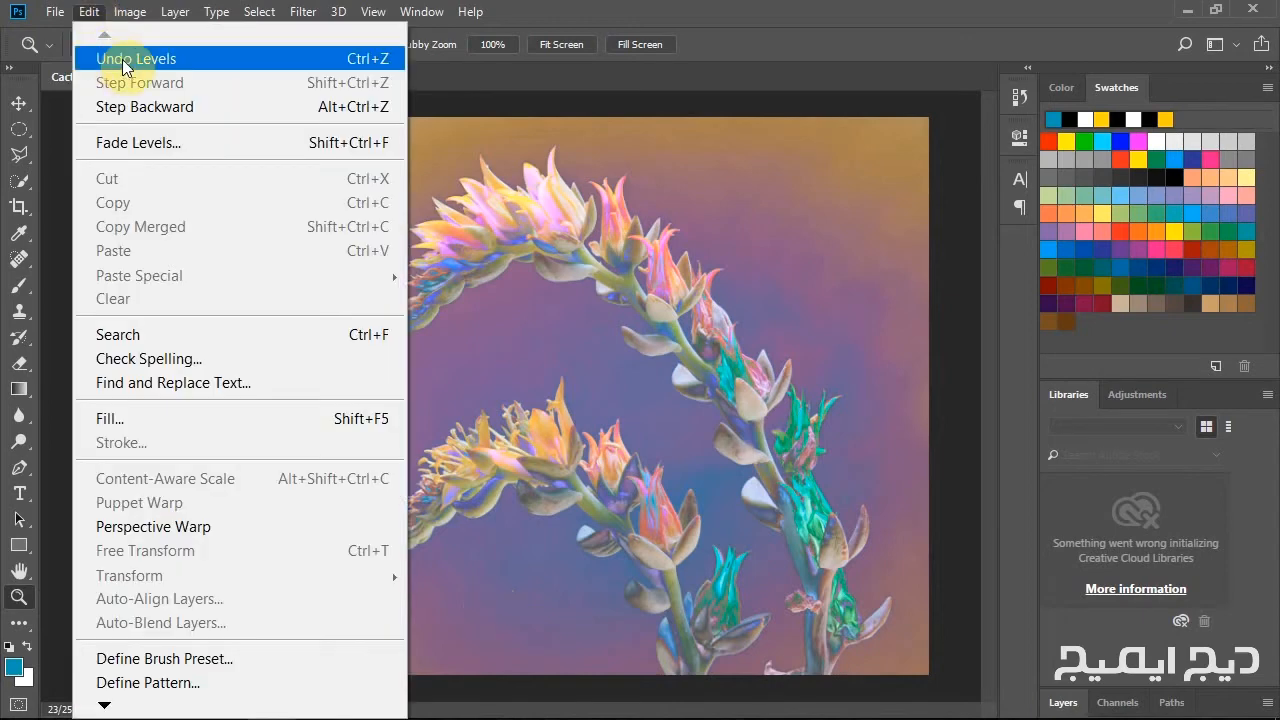
{"action": "left_click", "coordinate": [155, 58]}
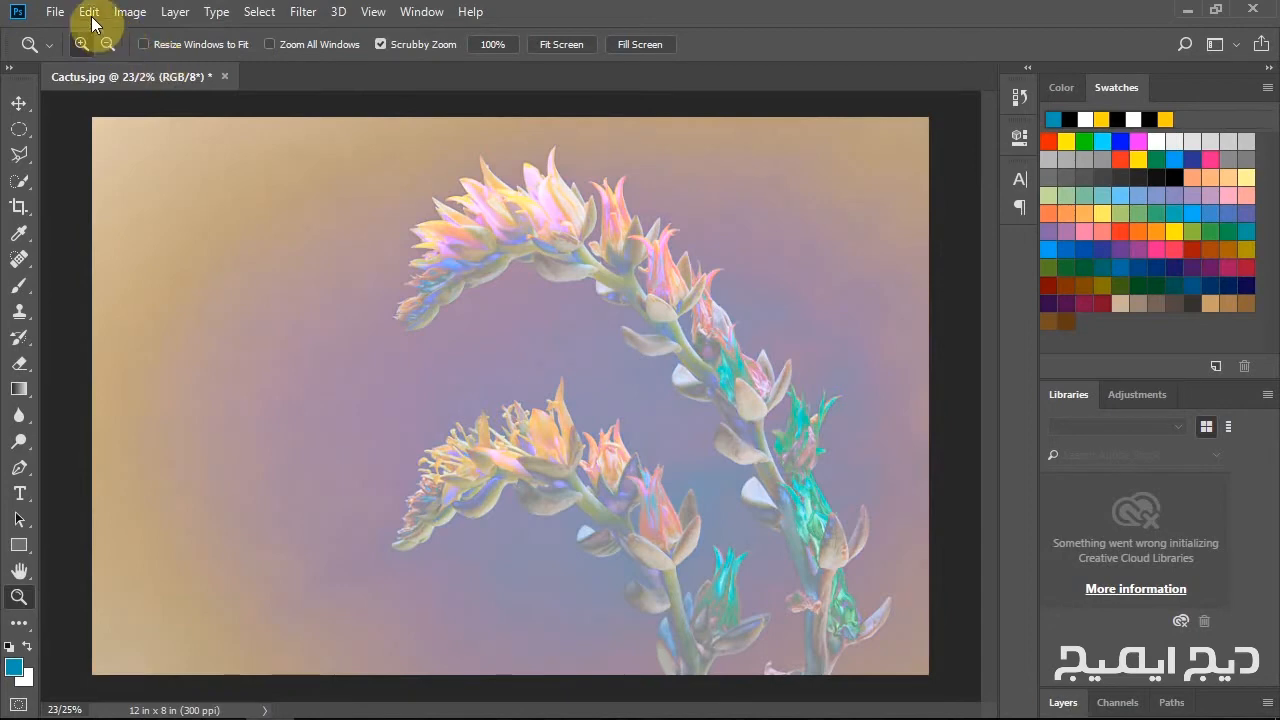
{"action": "left_click", "coordinate": [89, 12]}
{"action": "left_click", "coordinate": [134, 61]}
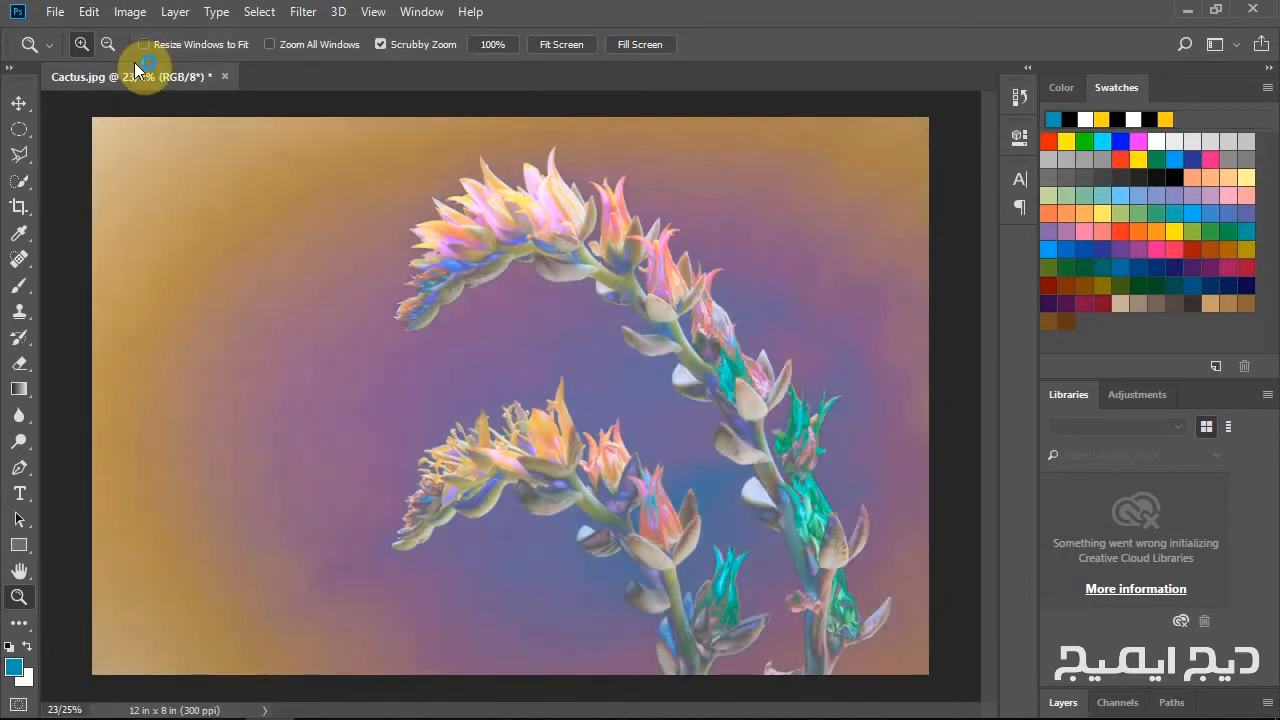
{"action": "key", "text": "ctrl+z"}
{"action": "key", "text": "ctrl+shift+z"}
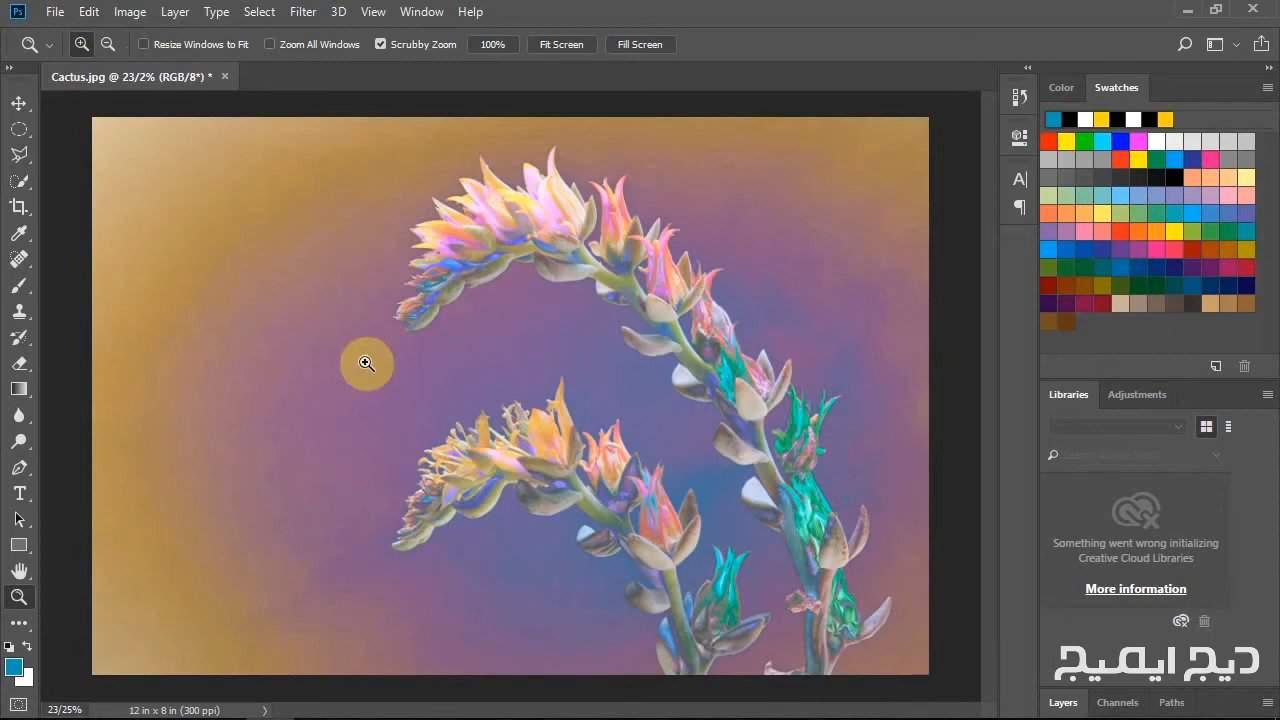
Step backward twice through the edit history to remove the Levels adjustment and the color inversion.
{"action": "left_click", "coordinate": [89, 12]}
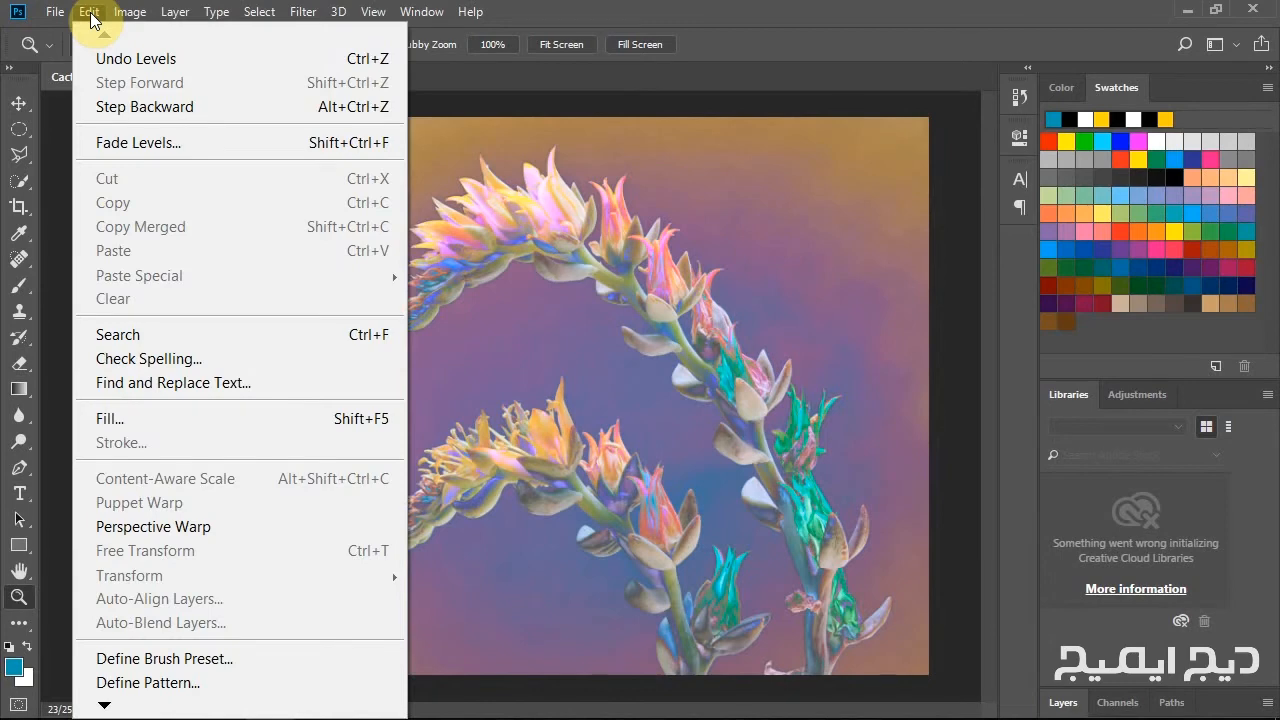
{"action": "left_click", "coordinate": [198, 107]}
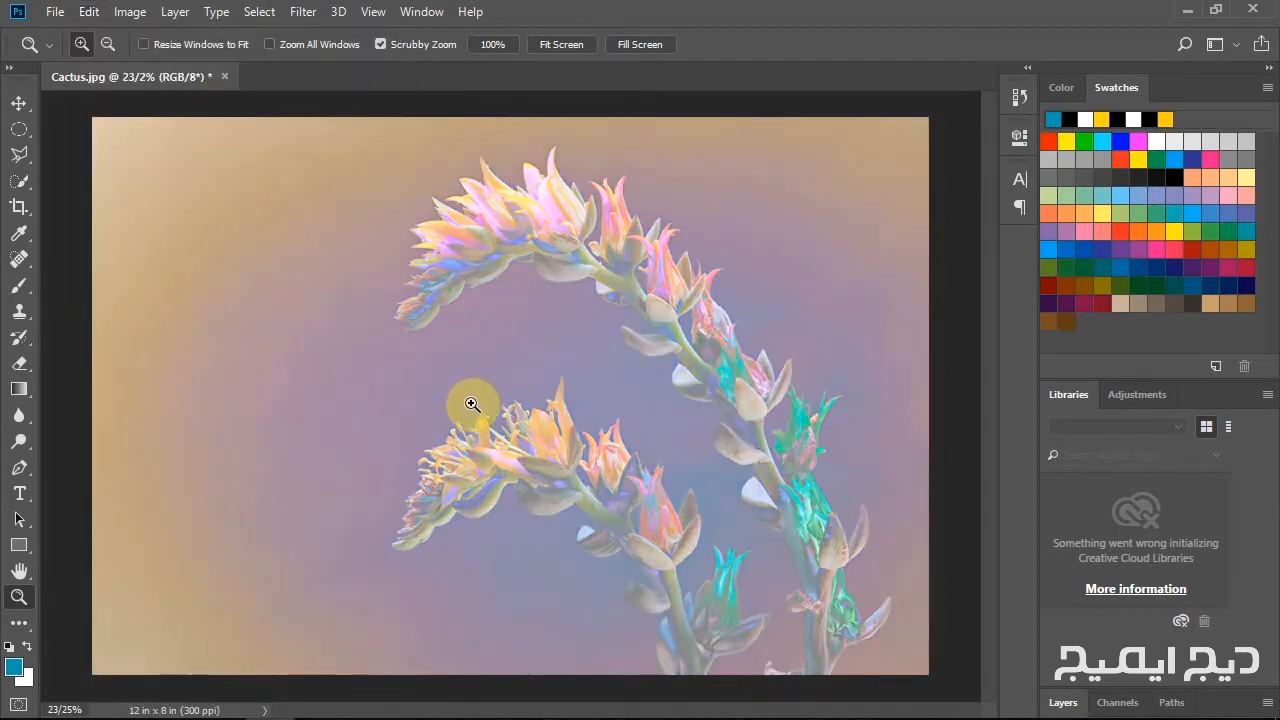
{"action": "left_click", "coordinate": [88, 12]}
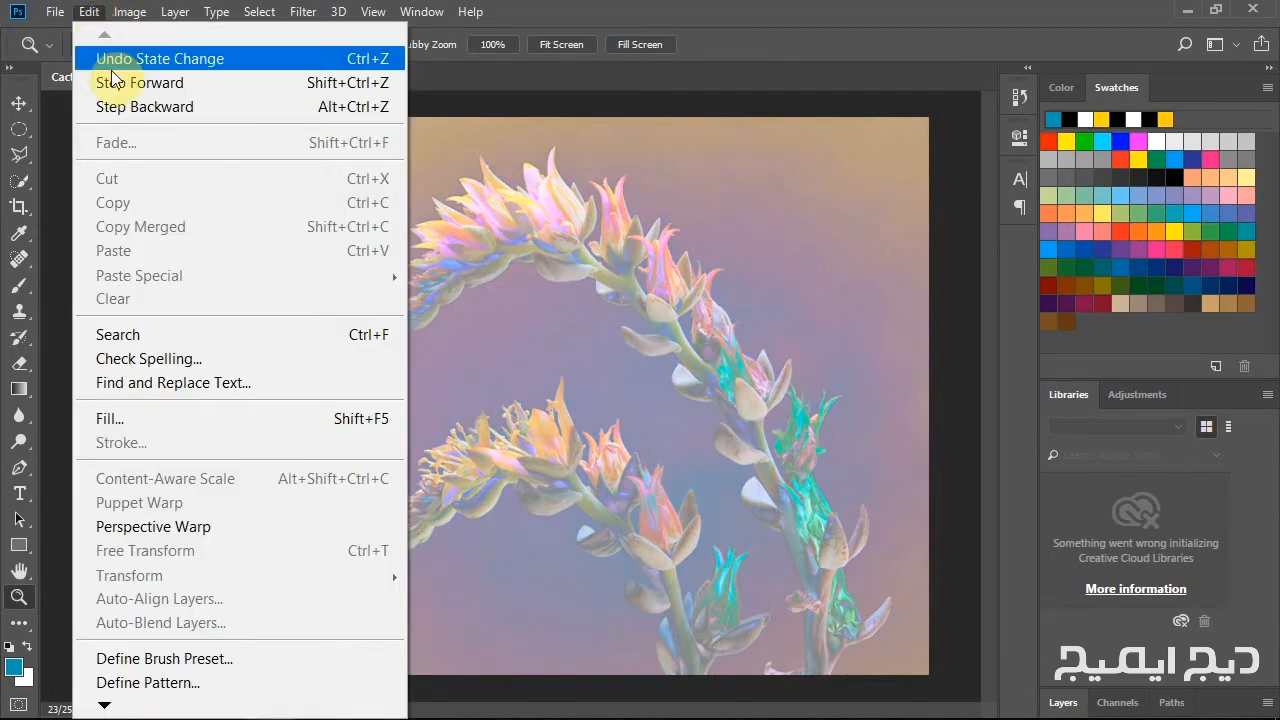
{"action": "left_click", "coordinate": [152, 107]}
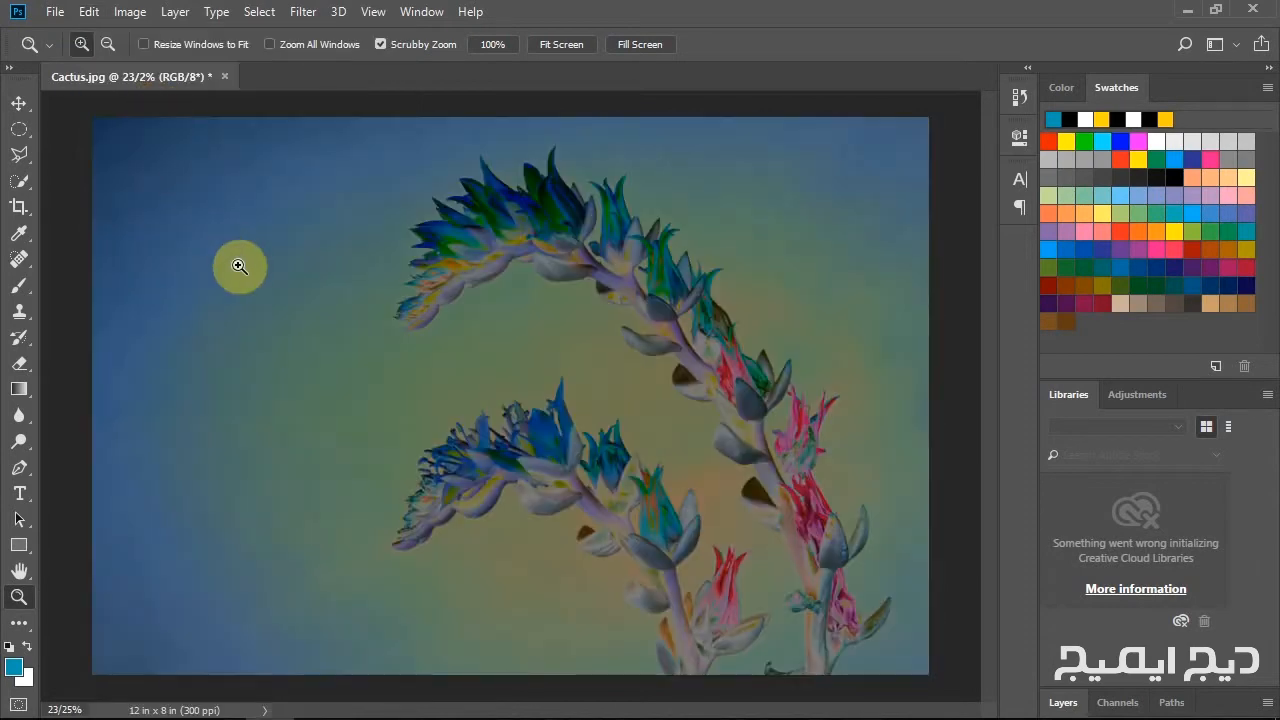
Step backward twice through the edit history to remove the Solarize filter and the horizontal canvas flip.
{"action": "left_click", "coordinate": [88, 12]}
{"action": "left_click", "coordinate": [110, 108]}
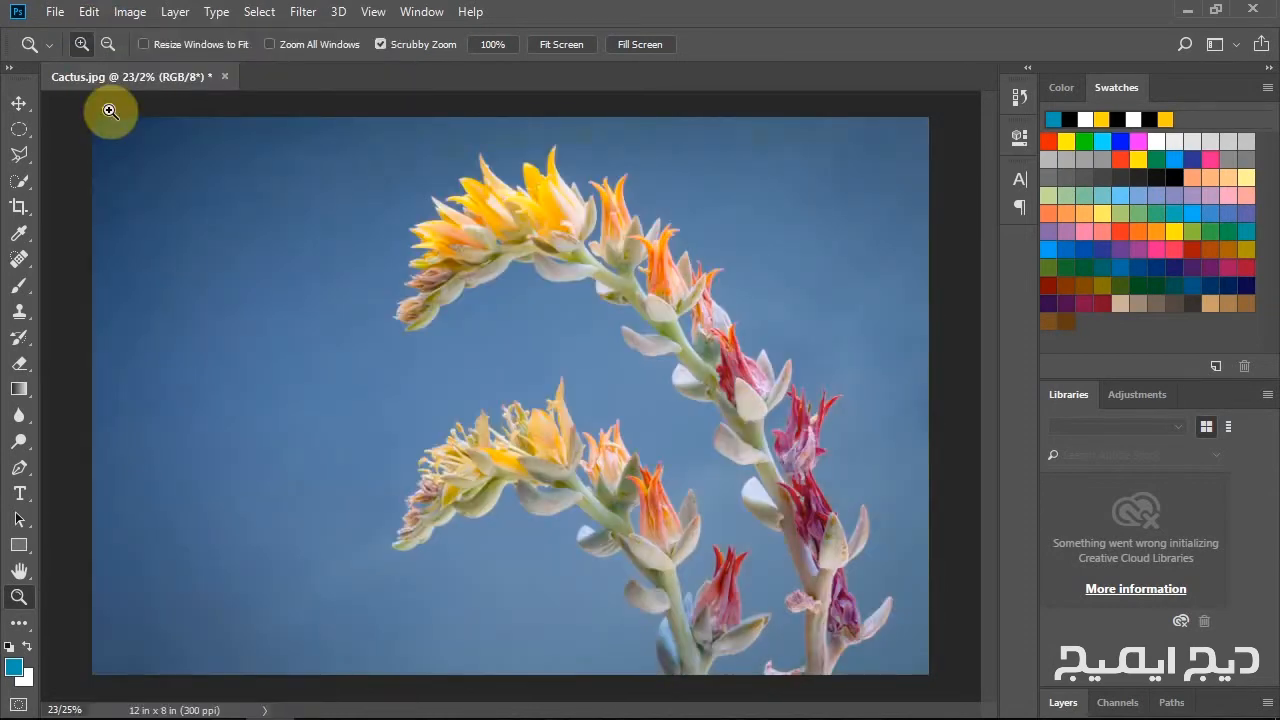
{"action": "left_click", "coordinate": [88, 12]}
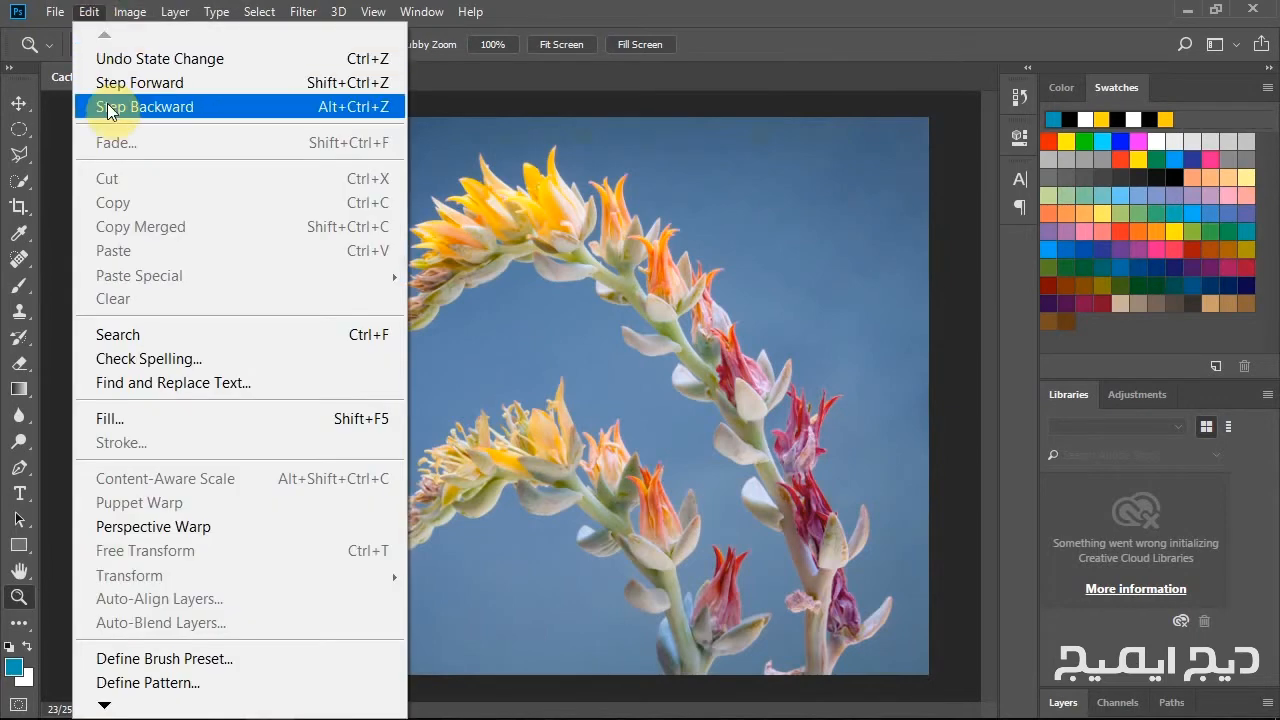
{"action": "left_click", "coordinate": [108, 107]}
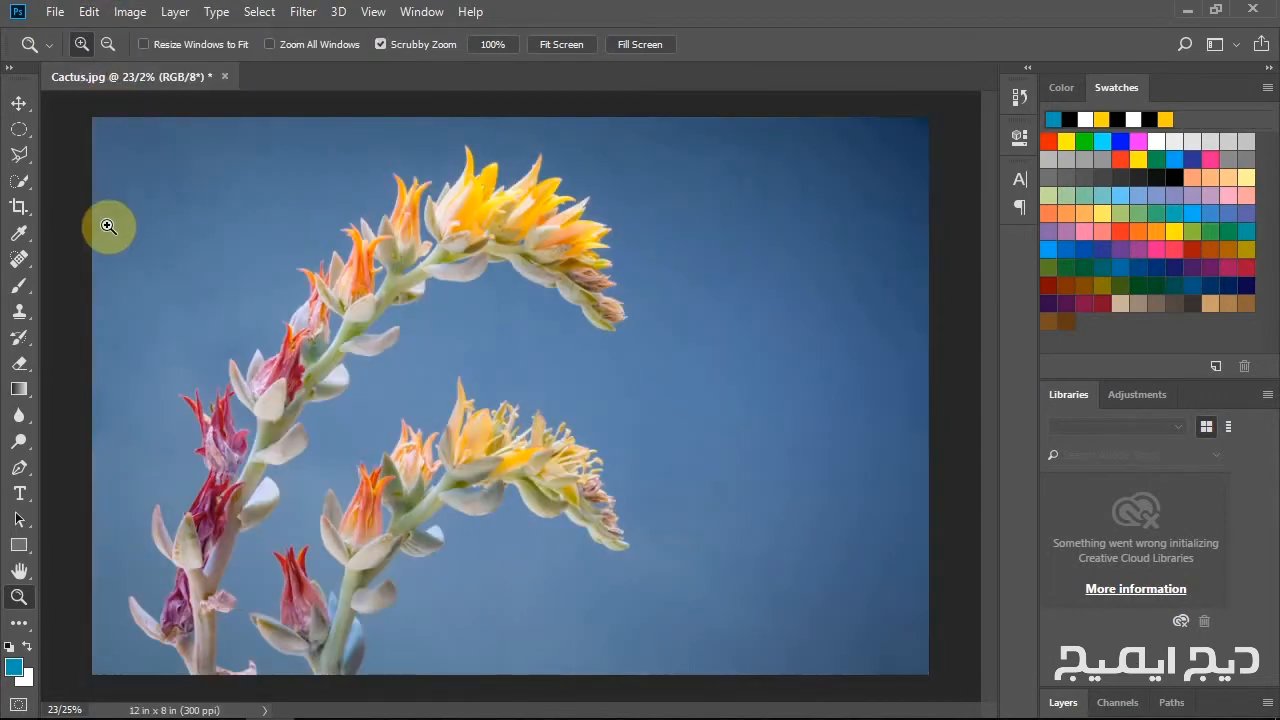
Step forward through the edit history to reapply the canvas flip, Solarize, Invert and Levels edits.
{"action": "left_click", "coordinate": [88, 12]}
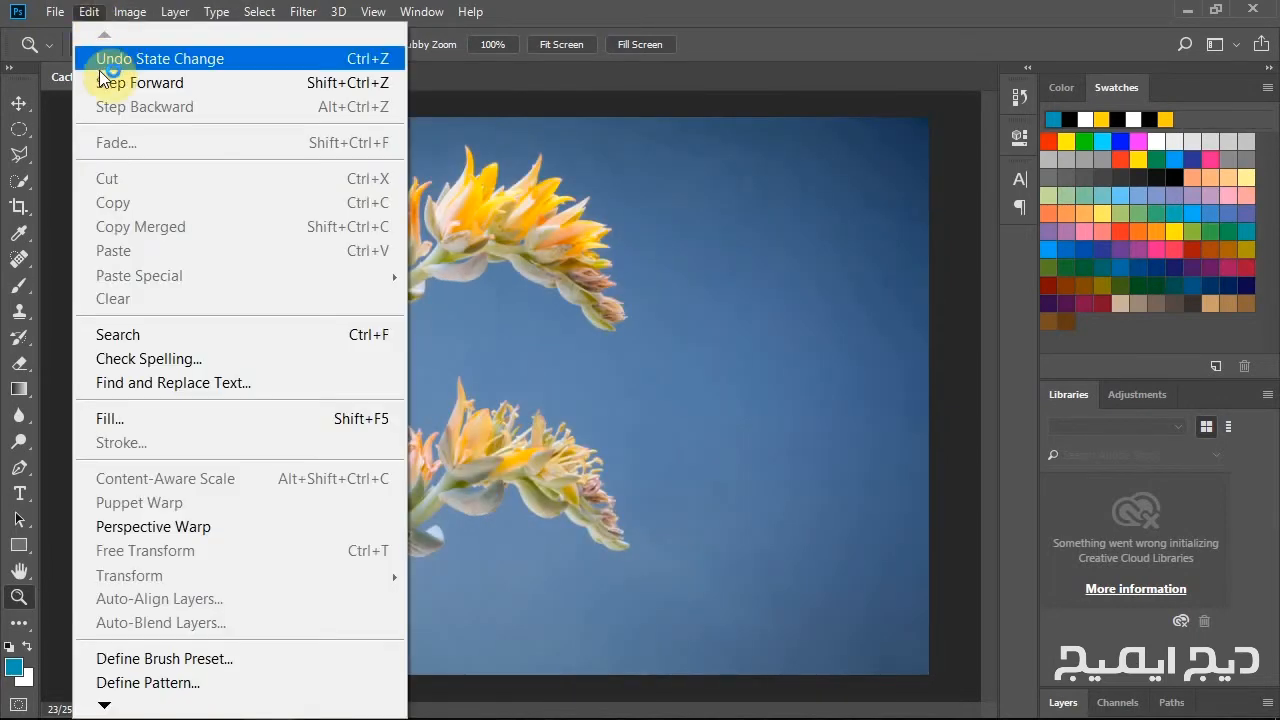
{"action": "left_click", "coordinate": [104, 83]}
{"action": "left_click", "coordinate": [88, 12]}
{"action": "left_click", "coordinate": [102, 58]}
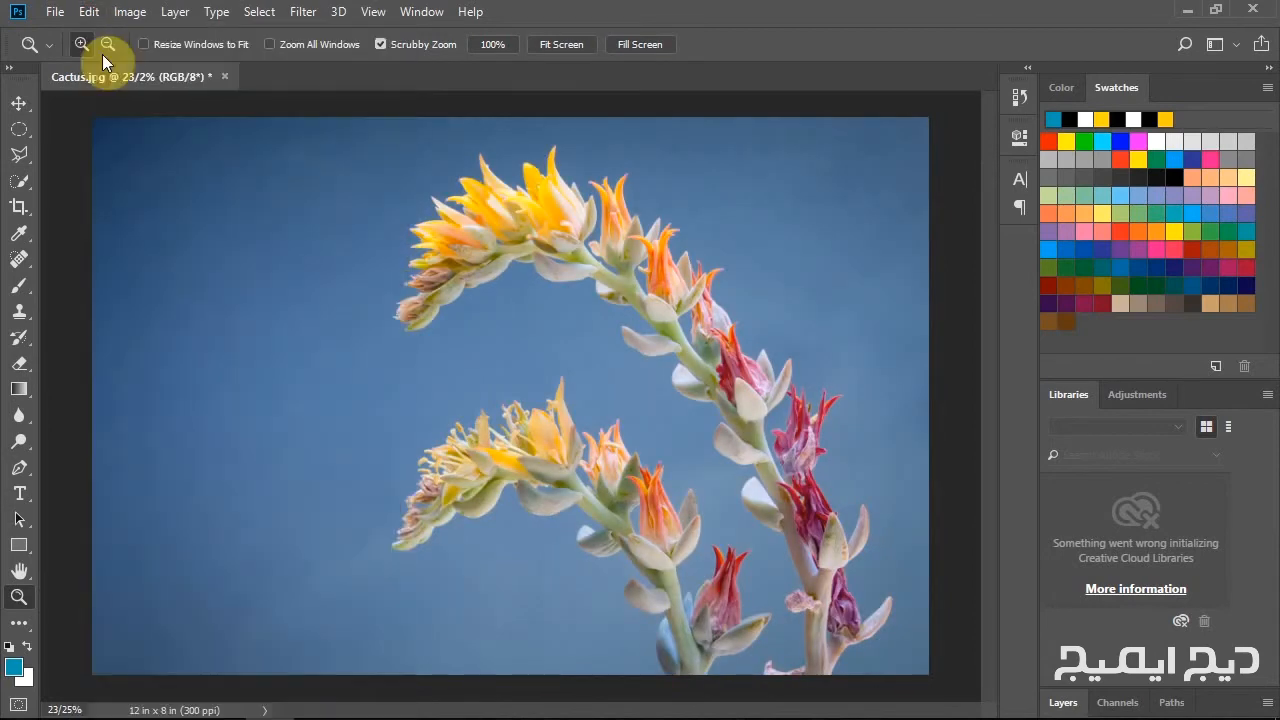
{"action": "left_click", "coordinate": [88, 12]}
{"action": "left_click", "coordinate": [104, 58]}
{"action": "left_click", "coordinate": [88, 12]}
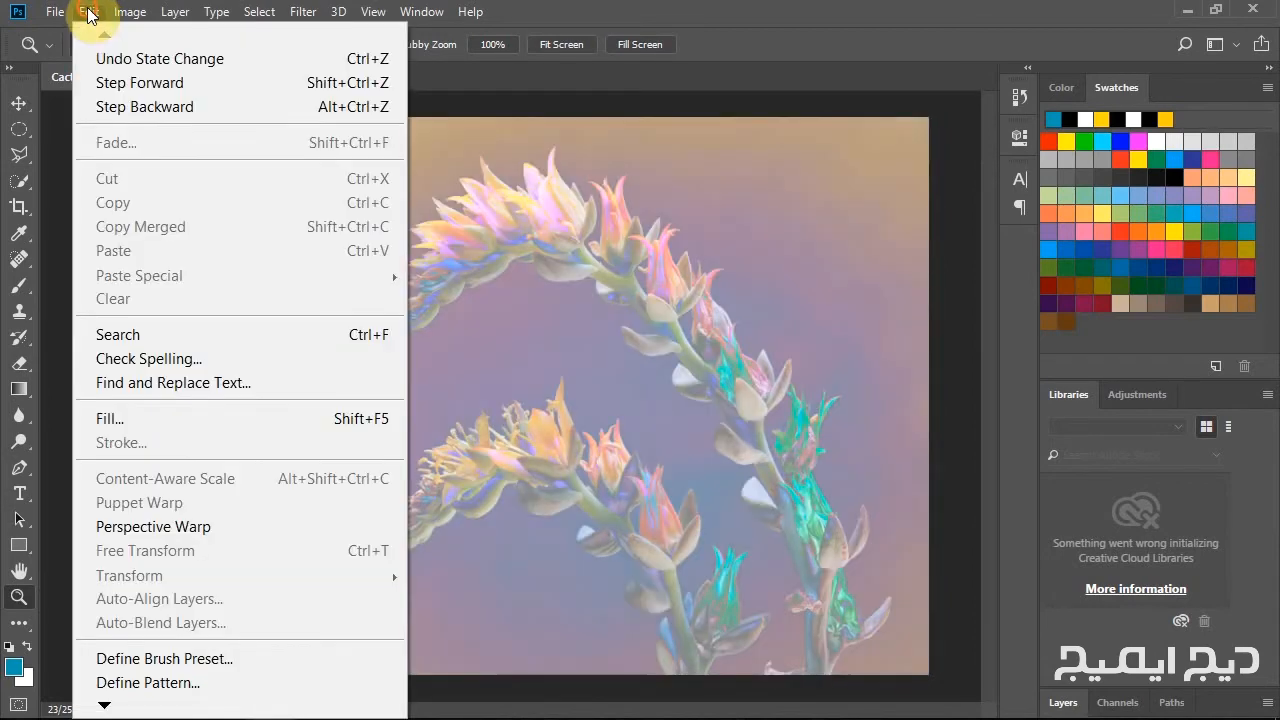
{"action": "left_click", "coordinate": [110, 83]}
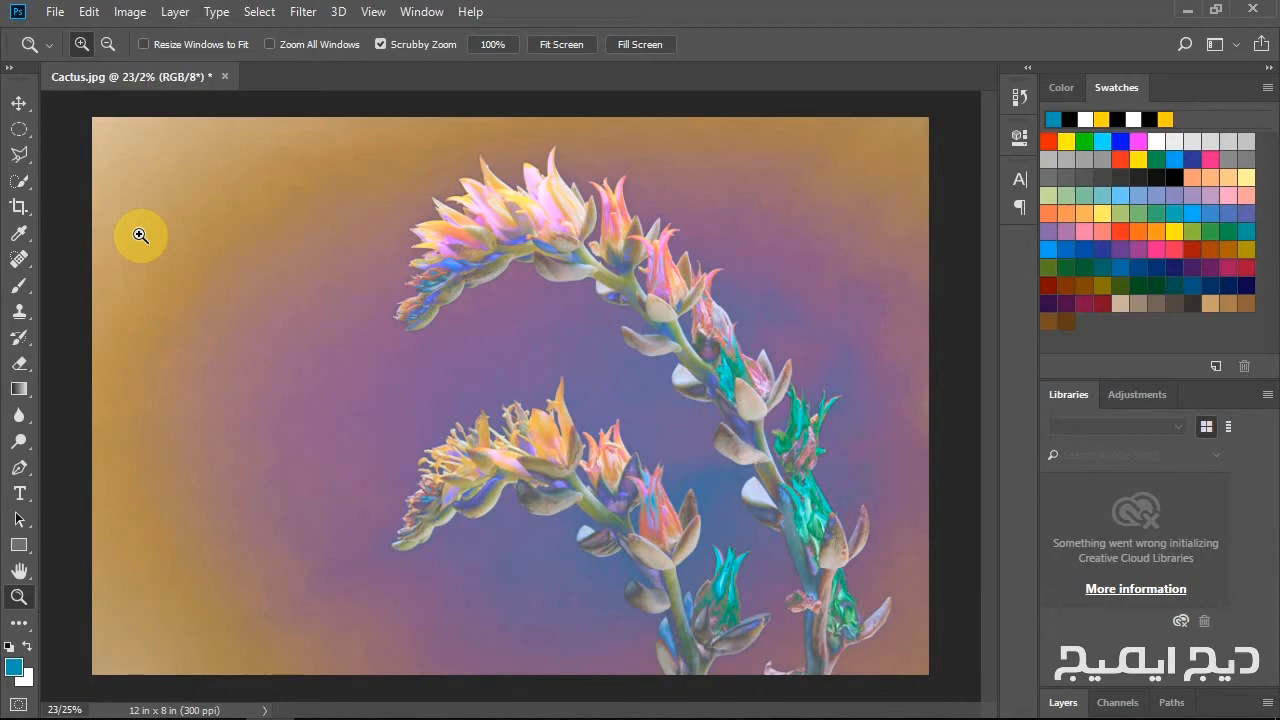
Show the History panel and enlarge it until the whole list of states fits.
{"action": "left_click", "coordinate": [421, 14]}
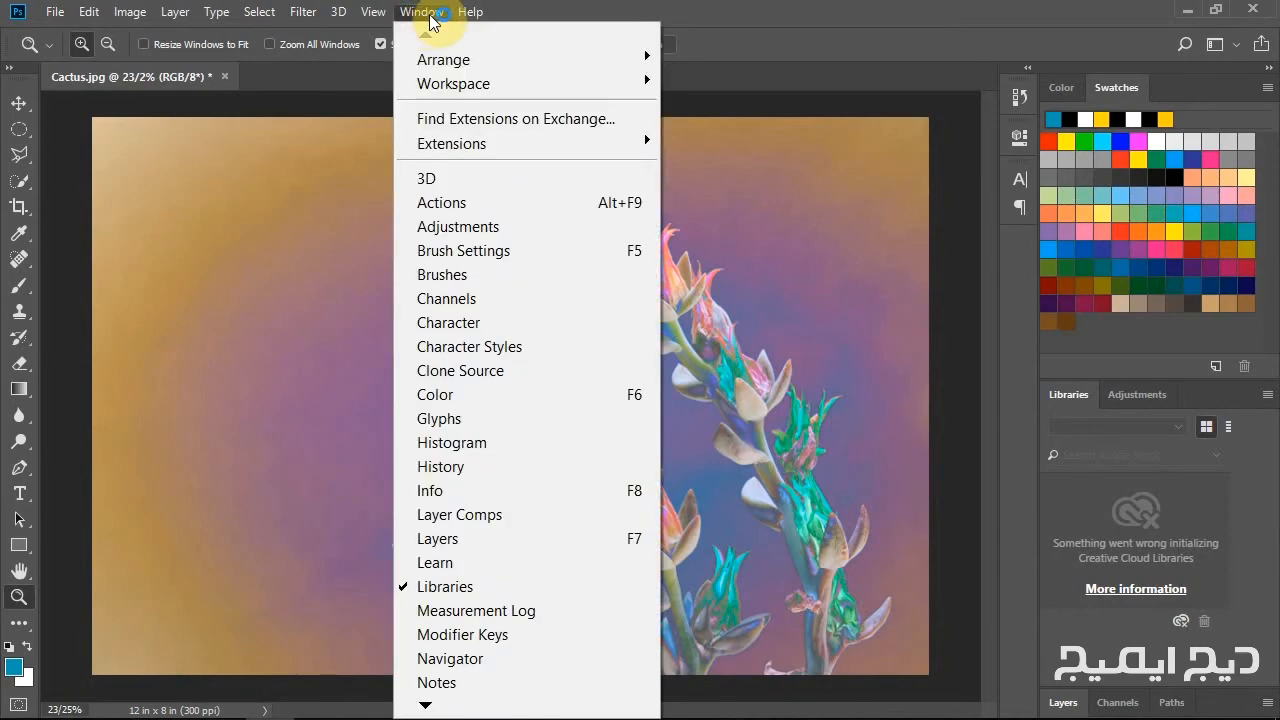
{"action": "left_click", "coordinate": [442, 469]}
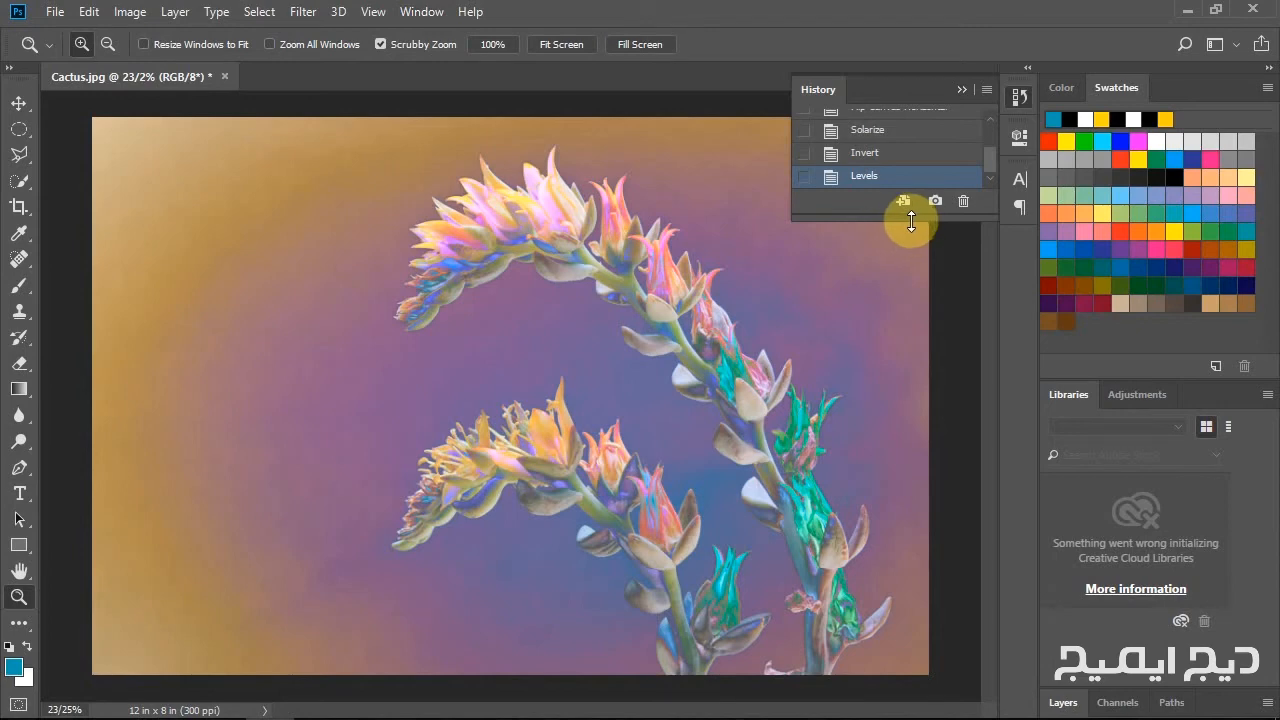
{"action": "left_click_drag", "start_coordinate": [911, 222], "coordinate": [914, 450]}
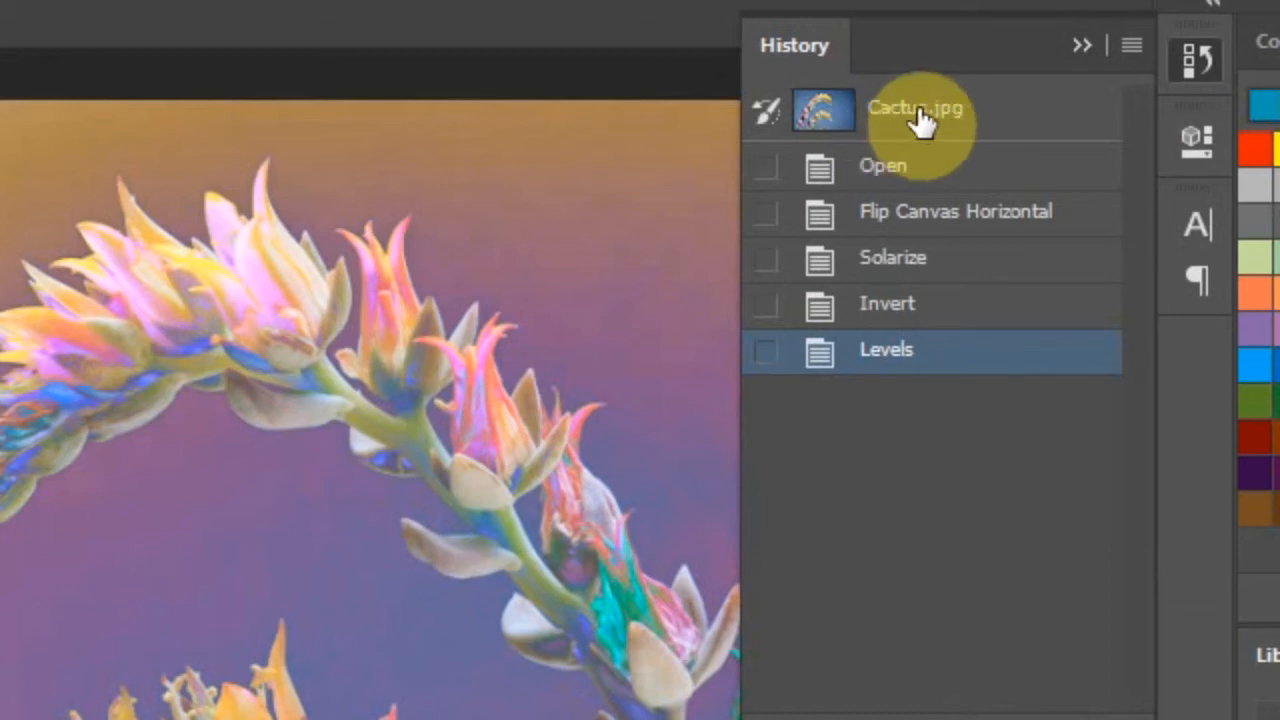
Return the photo to the Open history state, and restore Flip Canvas Horizontal, Solarize, Invert and Levels one by one.
{"action": "left_click", "coordinate": [920, 180]}
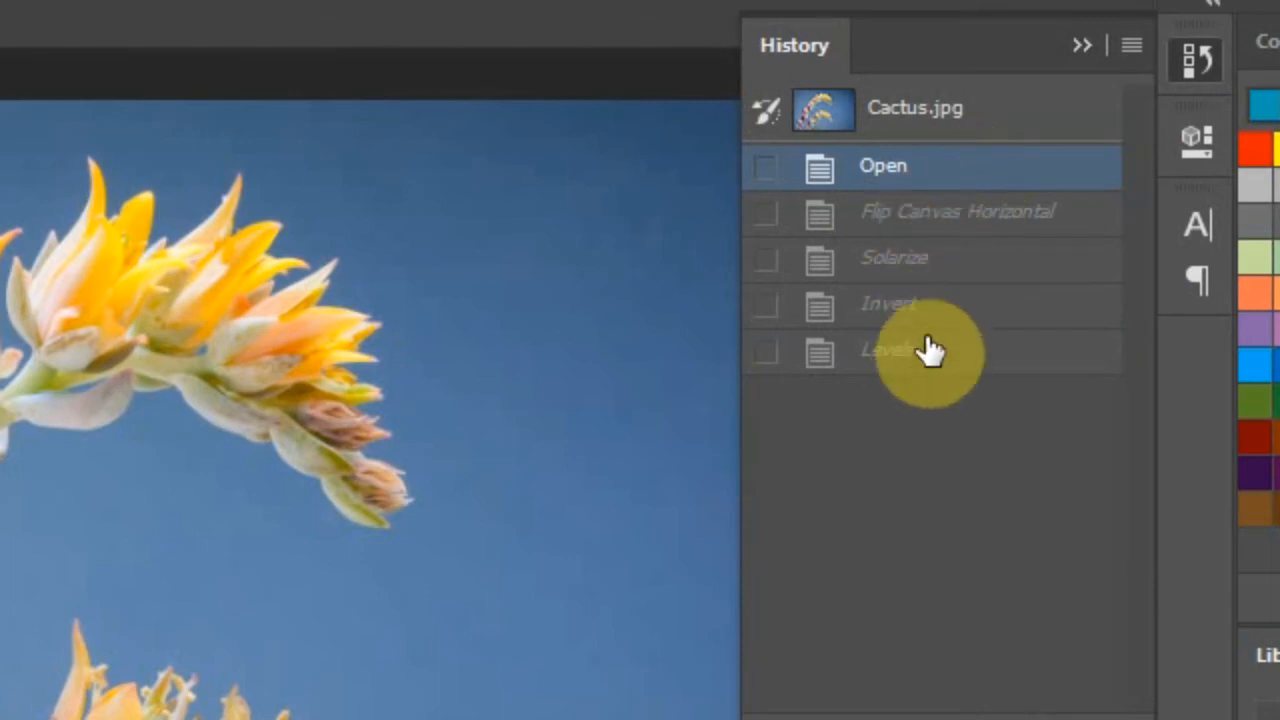
{"action": "left_click", "coordinate": [1030, 219]}
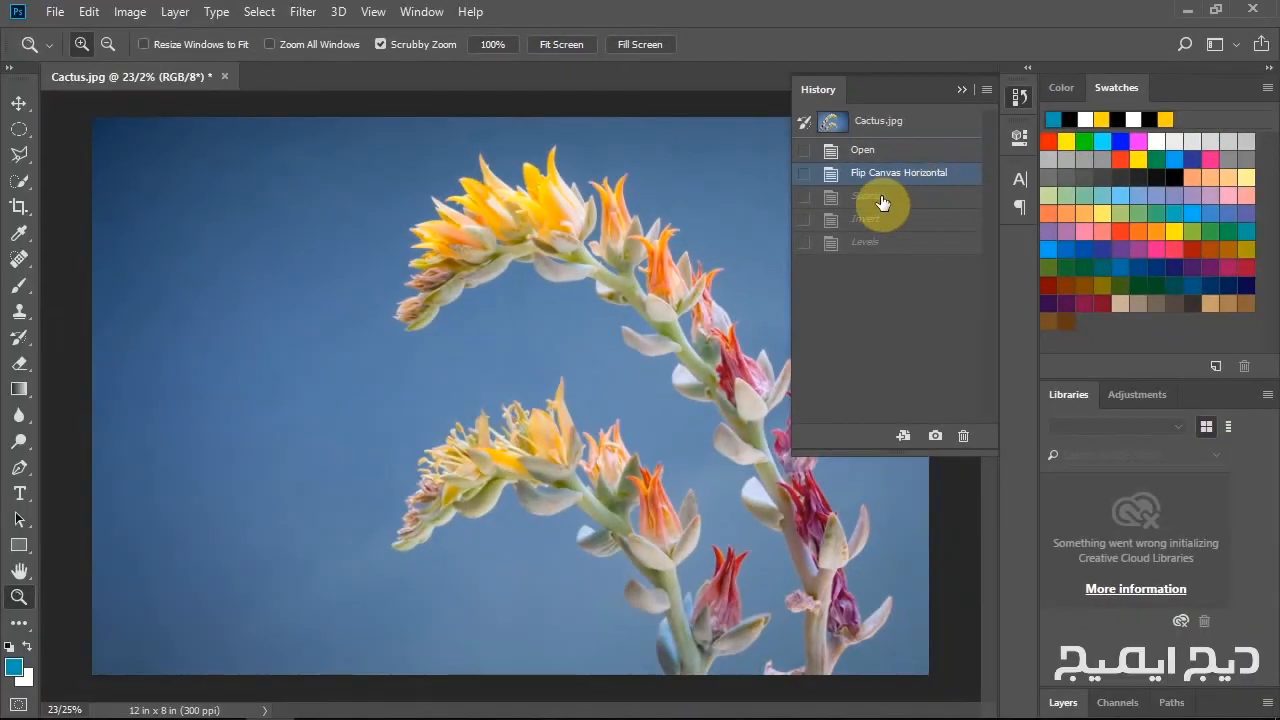
{"action": "left_click", "coordinate": [882, 197]}
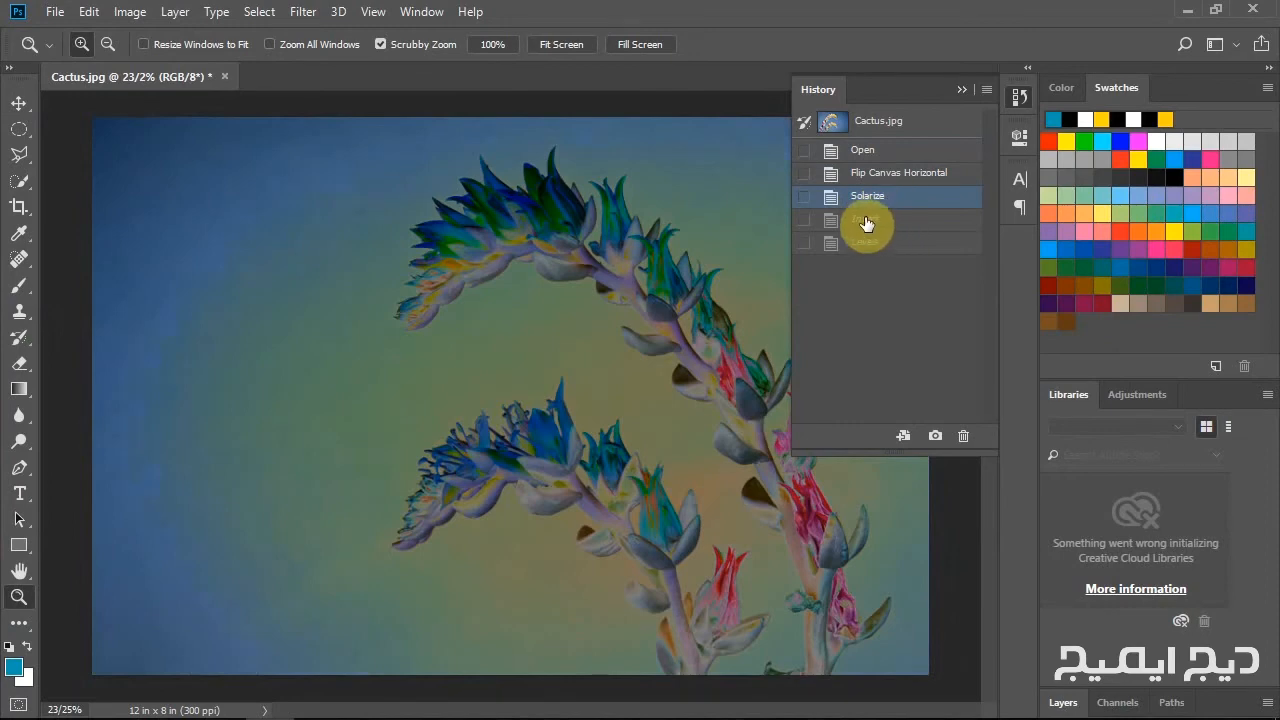
{"action": "left_click", "coordinate": [880, 220]}
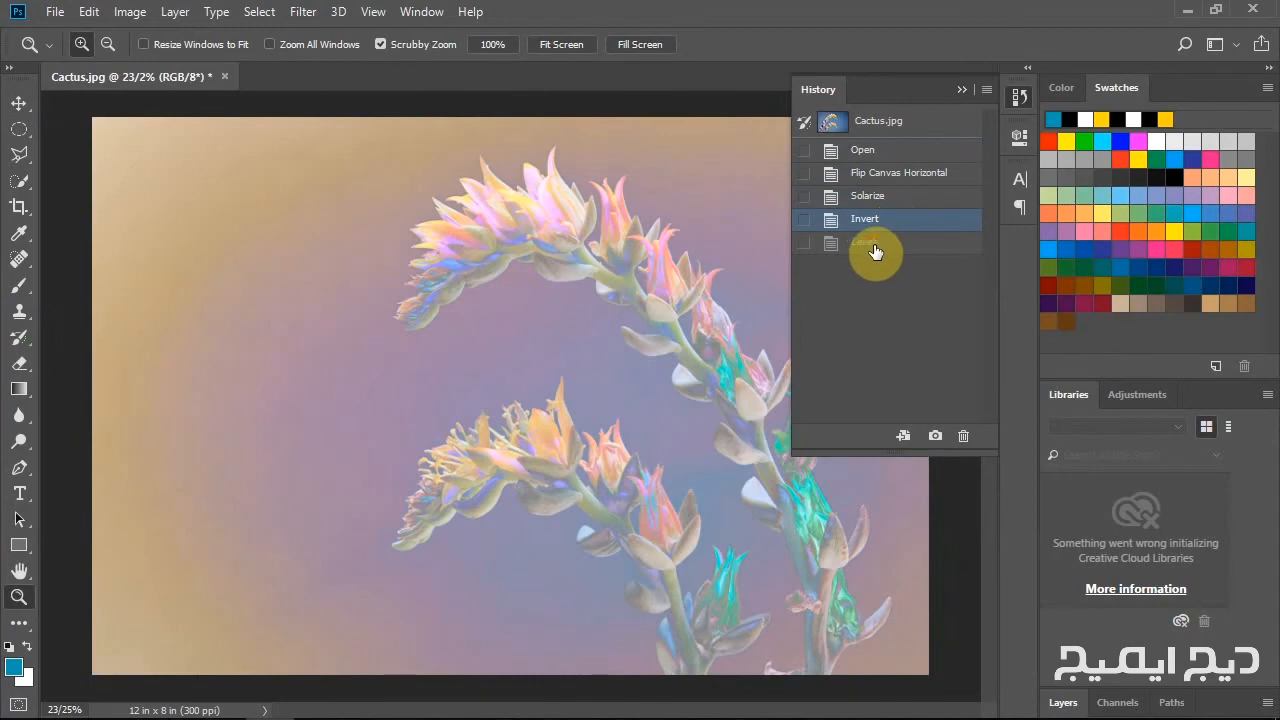
{"action": "left_click", "coordinate": [875, 244]}
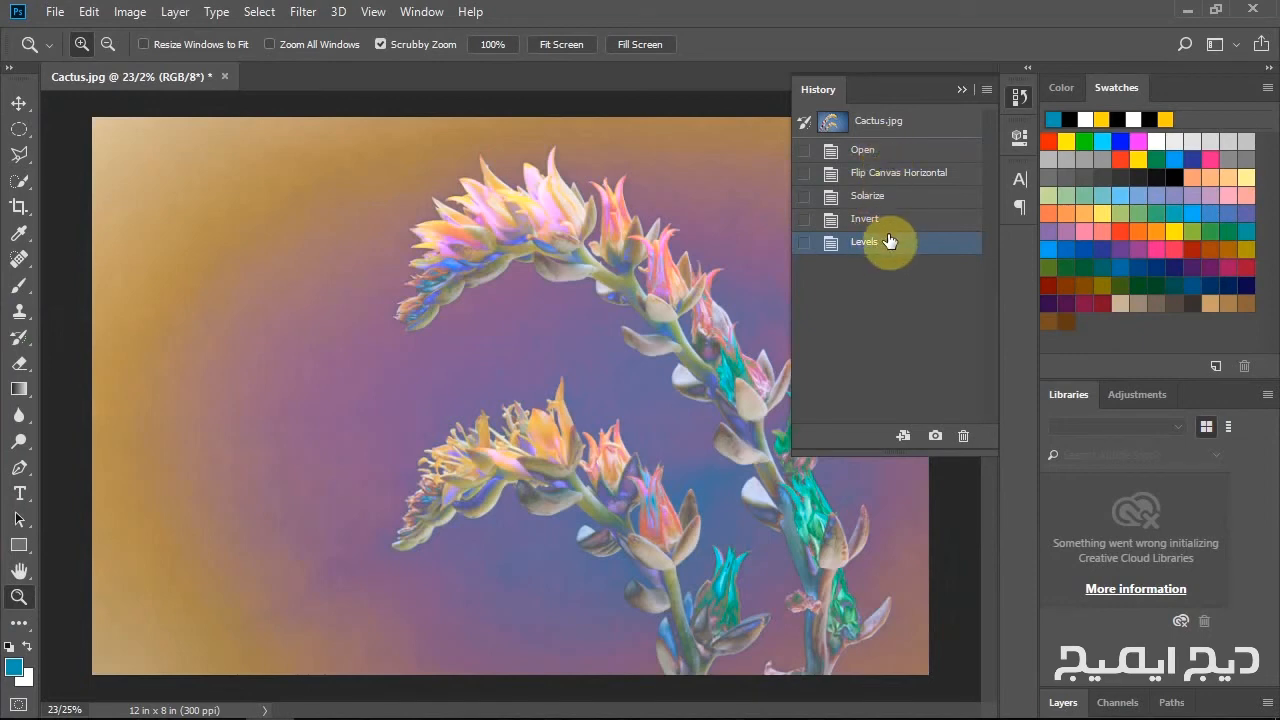
Walk the history states one at a time from Levels back to Open and forward again to Levels.
{"action": "left_click", "coordinate": [890, 219]}
{"action": "left_click", "coordinate": [893, 197]}
{"action": "left_click", "coordinate": [895, 176]}
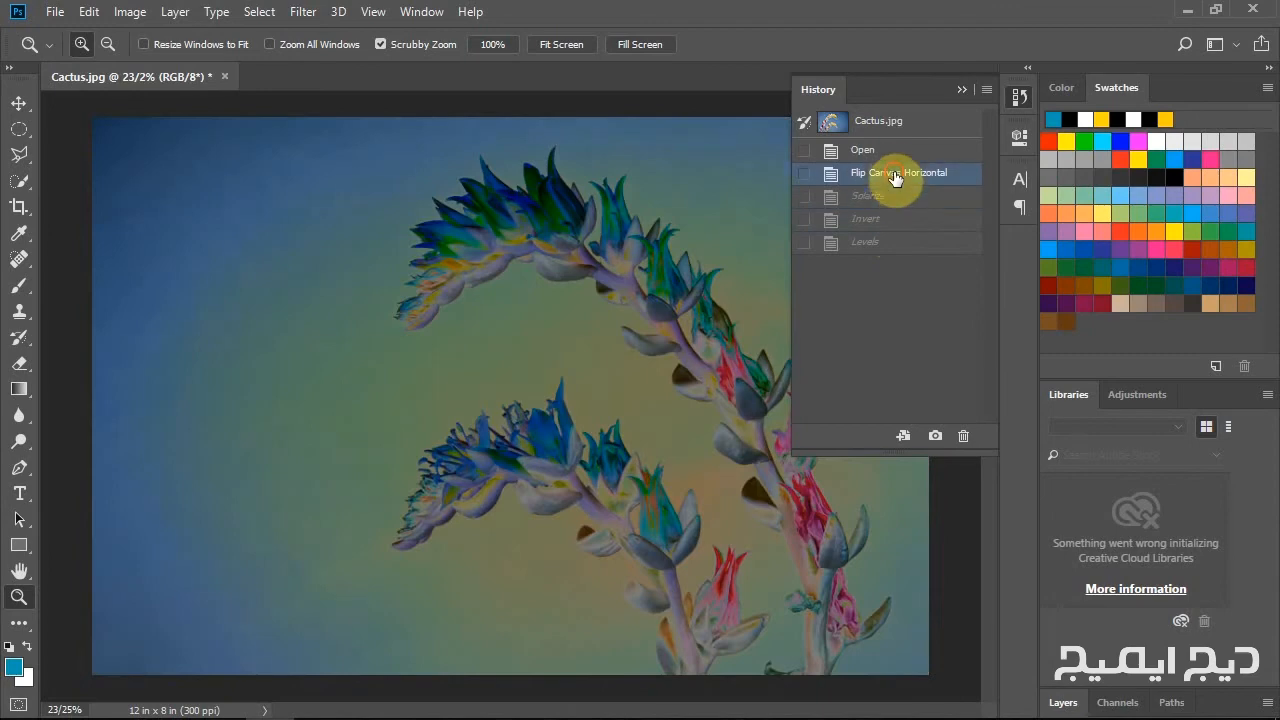
{"action": "left_click", "coordinate": [893, 152]}
{"action": "left_click", "coordinate": [895, 174]}
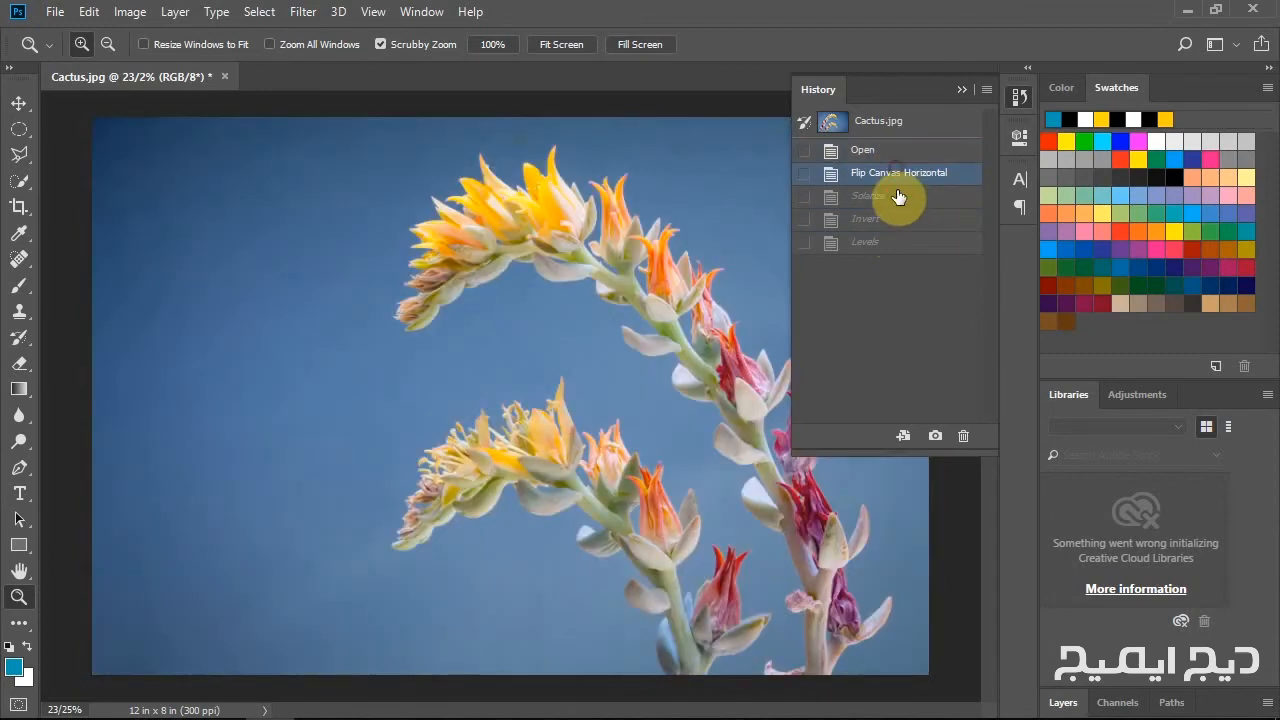
{"action": "left_click", "coordinate": [897, 197]}
{"action": "left_click", "coordinate": [897, 219]}
{"action": "left_click", "coordinate": [895, 242]}
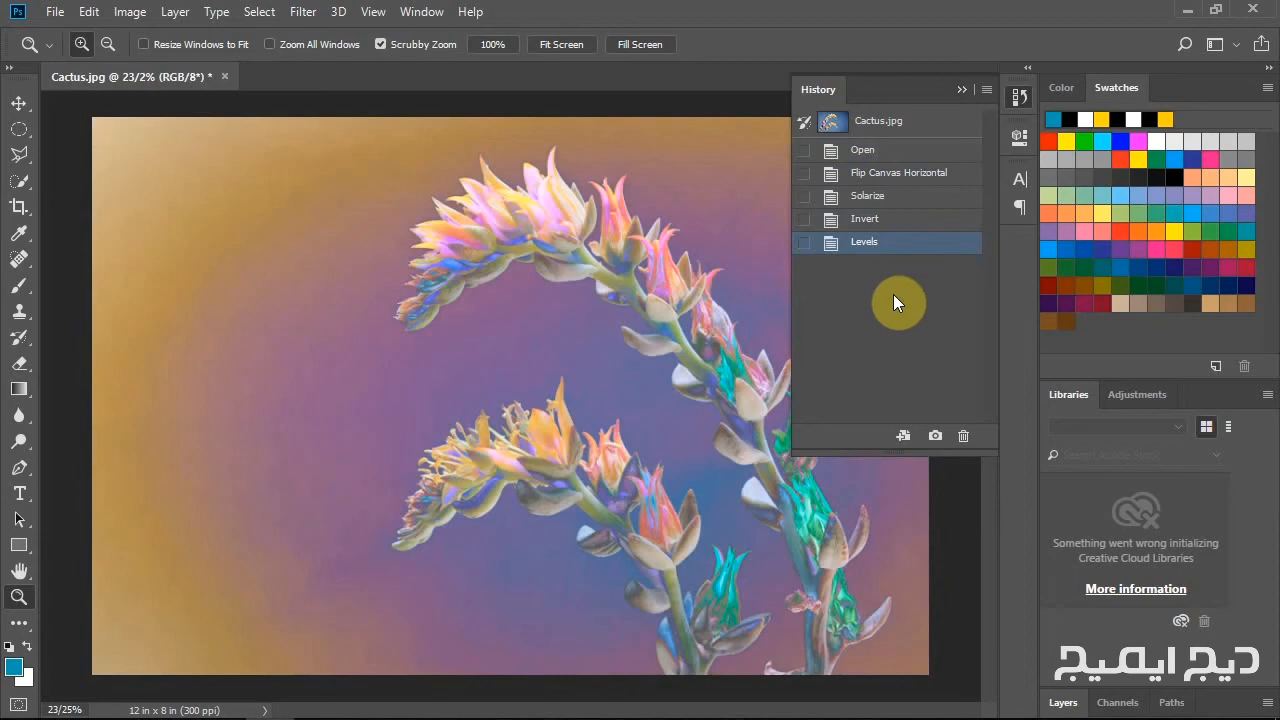
Jump between the Flip Canvas Horizontal and Levels history states, ending on Flip Canvas Horizontal.
{"action": "left_click", "coordinate": [875, 175]}
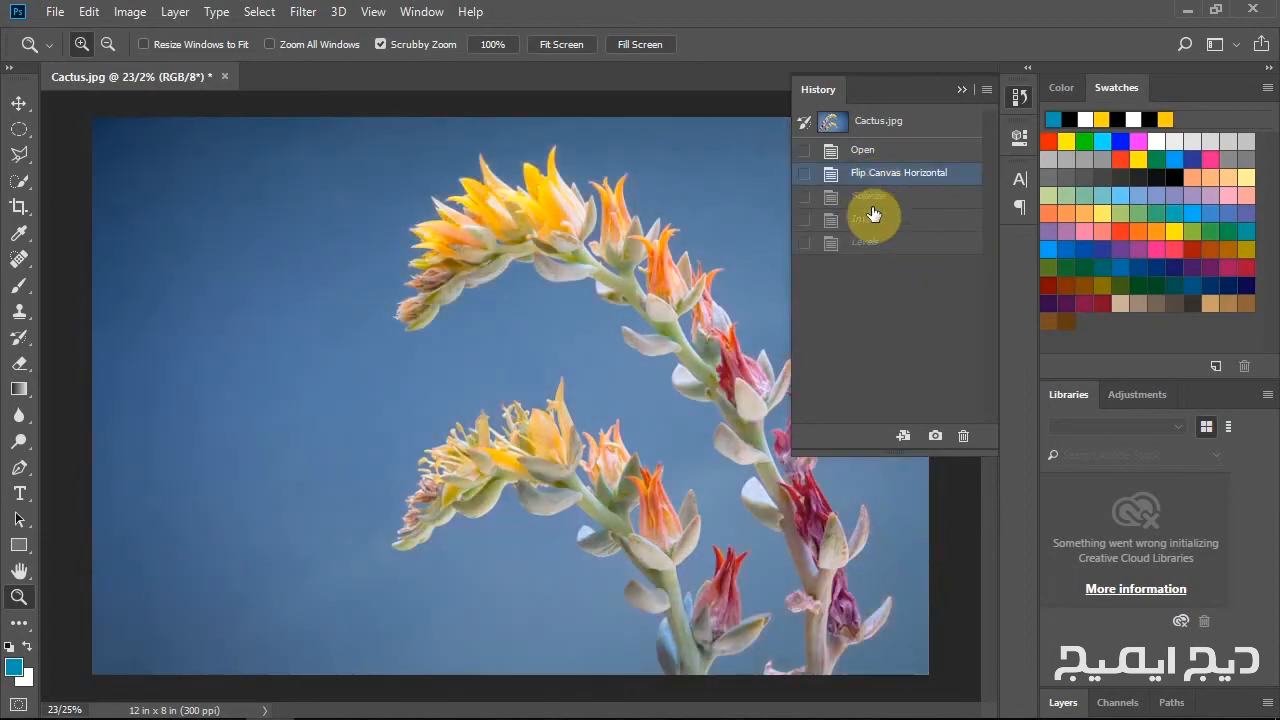
{"action": "left_click", "coordinate": [873, 244]}
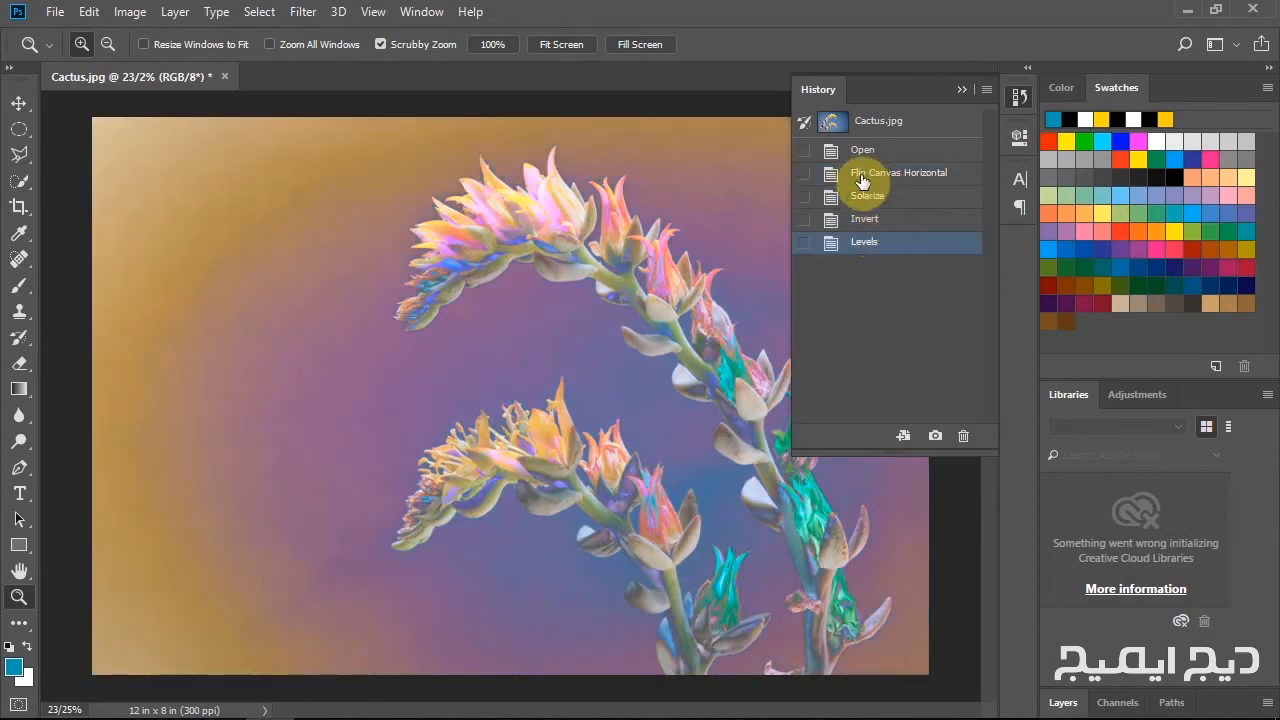
{"action": "left_click", "coordinate": [862, 178]}
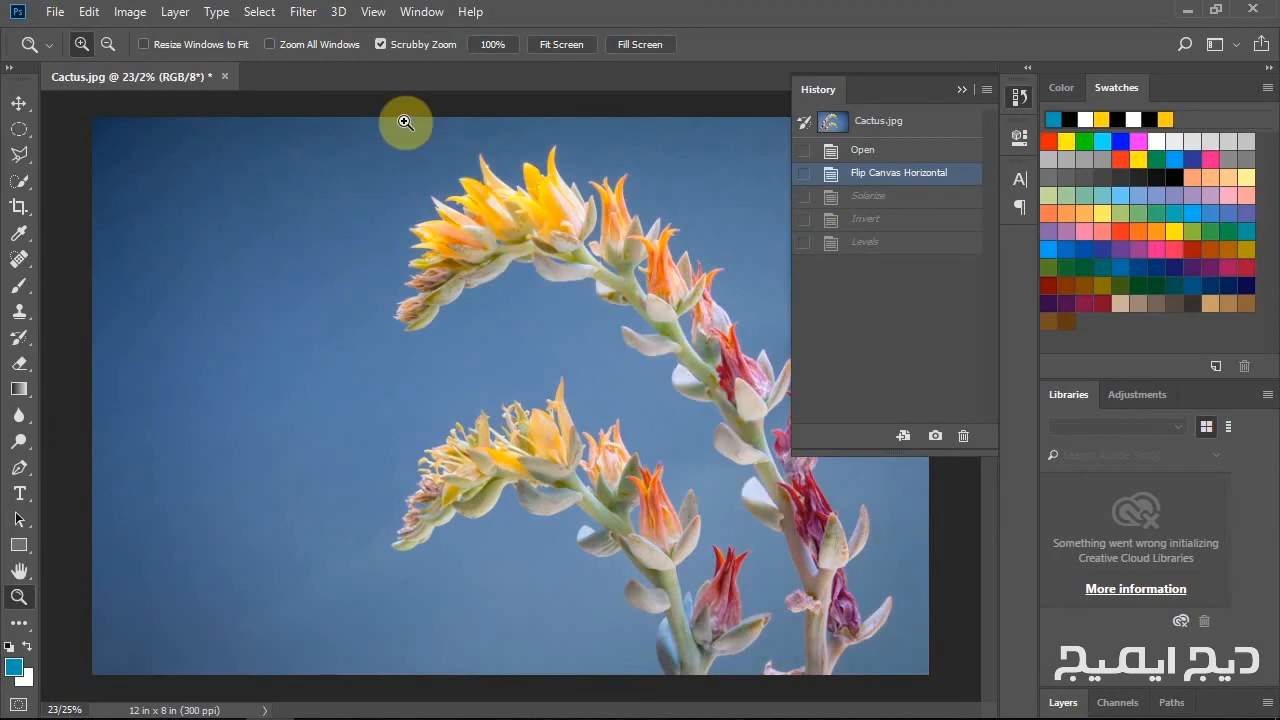
Apply the Artistic Palette Knife filter from the Filter Gallery with stroke size 25, stroke detail 3 and softness 0.
{"action": "left_click", "coordinate": [304, 14]}
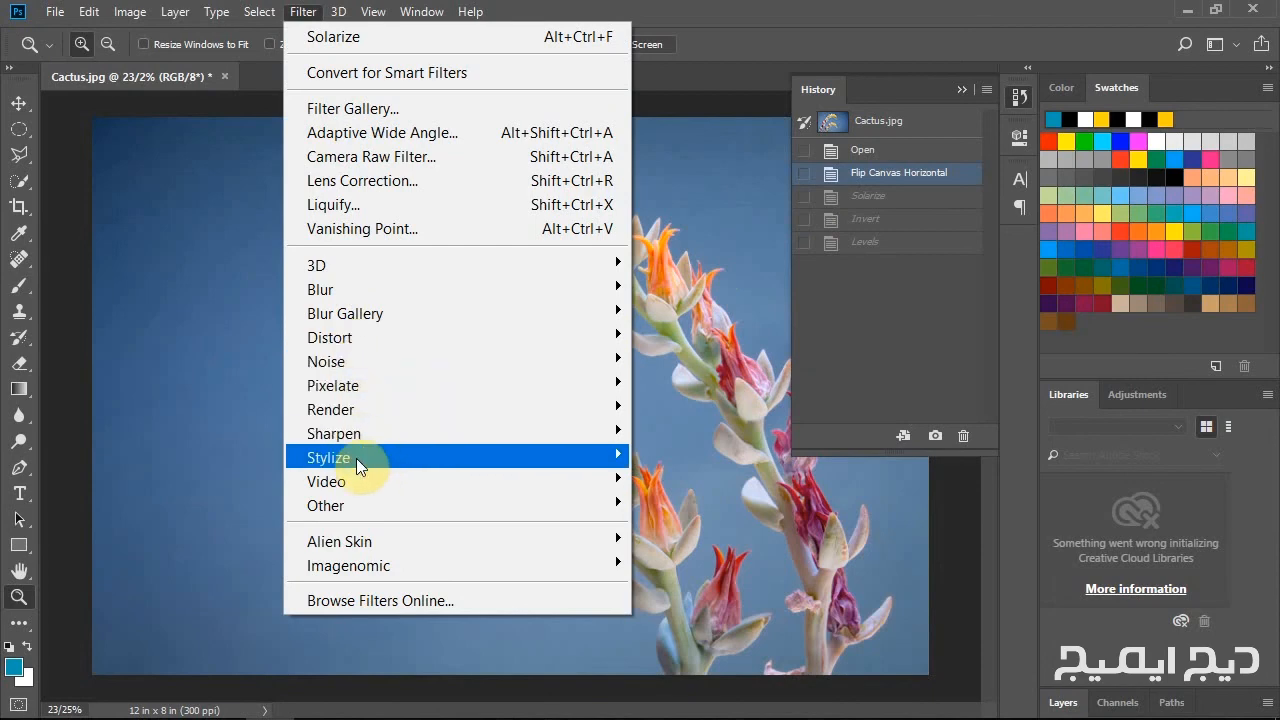
{"action": "mouse_move", "coordinate": [356, 458]}
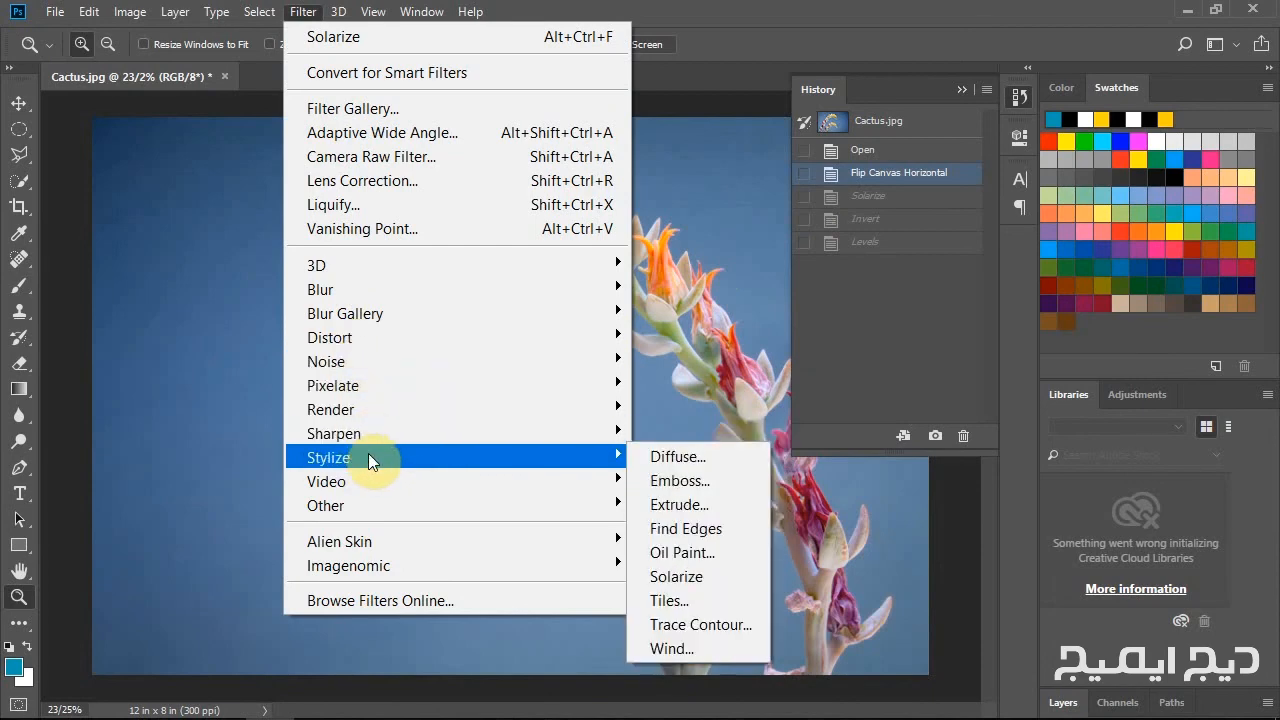
{"action": "left_click", "coordinate": [362, 110]}
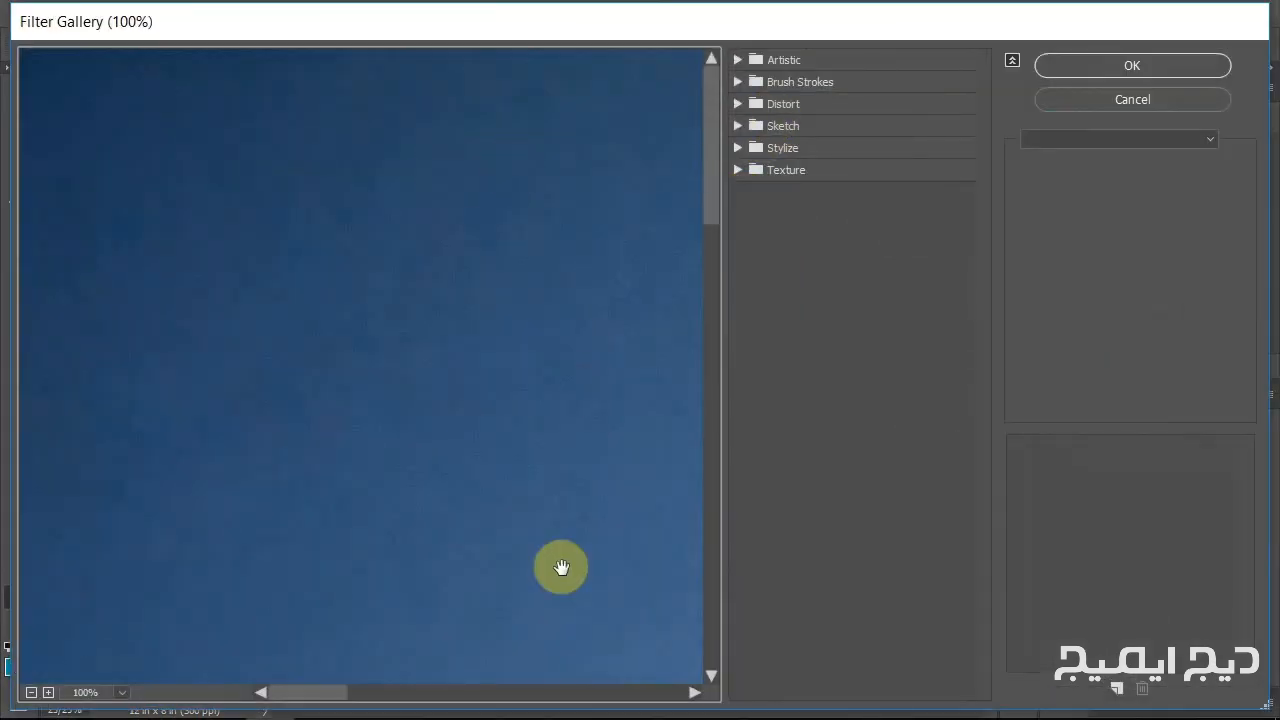
{"action": "left_click_drag", "start_coordinate": [550, 597], "coordinate": [468, 325]}
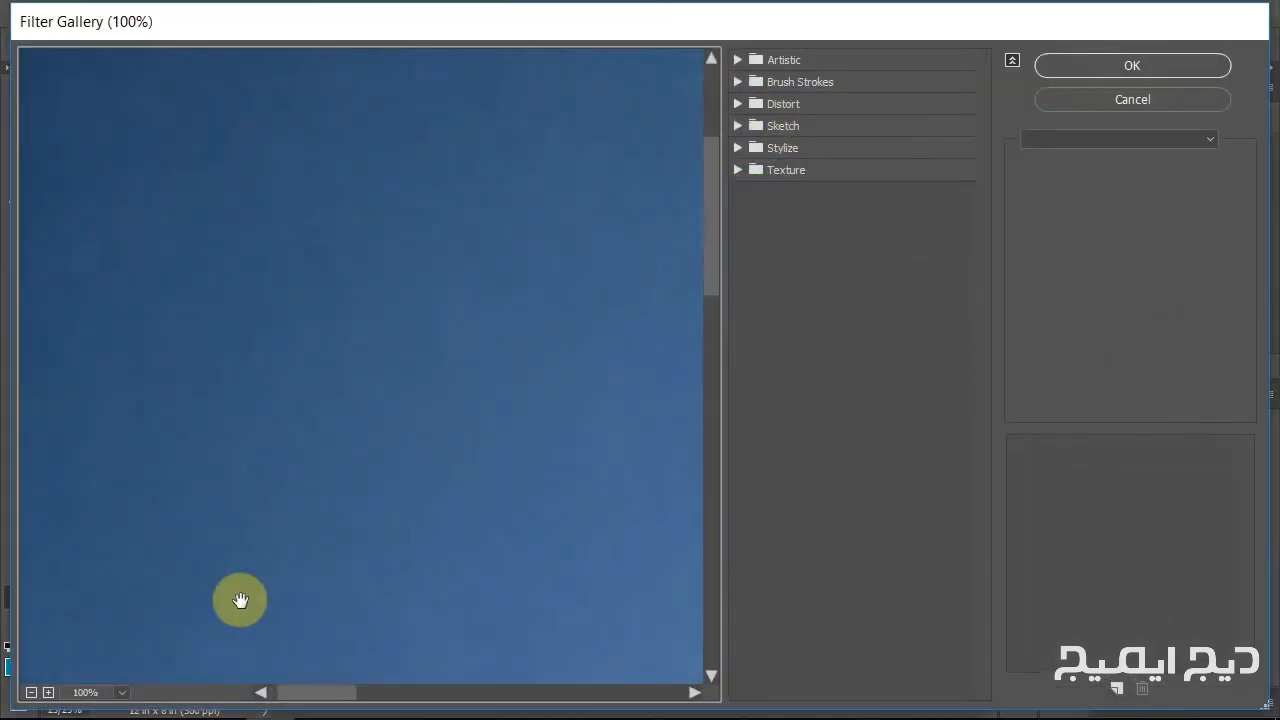
{"action": "left_click", "coordinate": [31, 692]}
{"action": "left_click", "coordinate": [31, 692]}
{"action": "left_click_drag", "start_coordinate": [617, 388], "coordinate": [384, 402]}
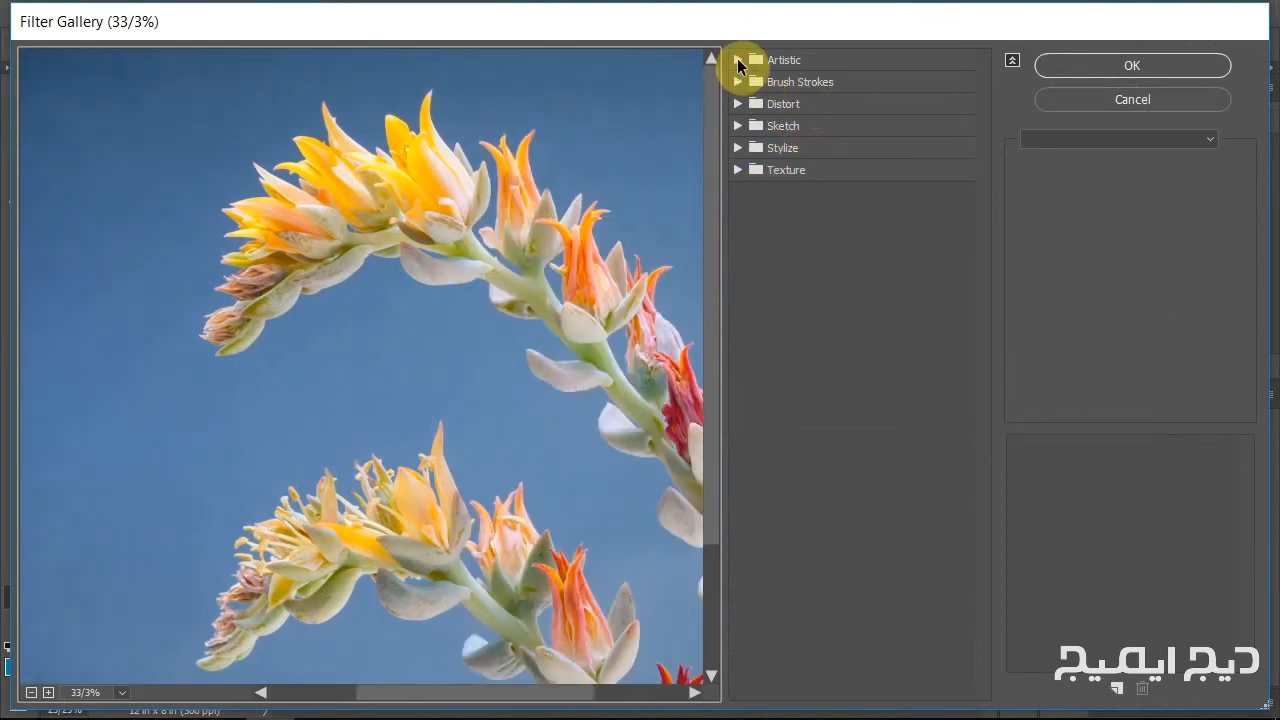
{"action": "left_click", "coordinate": [739, 61]}
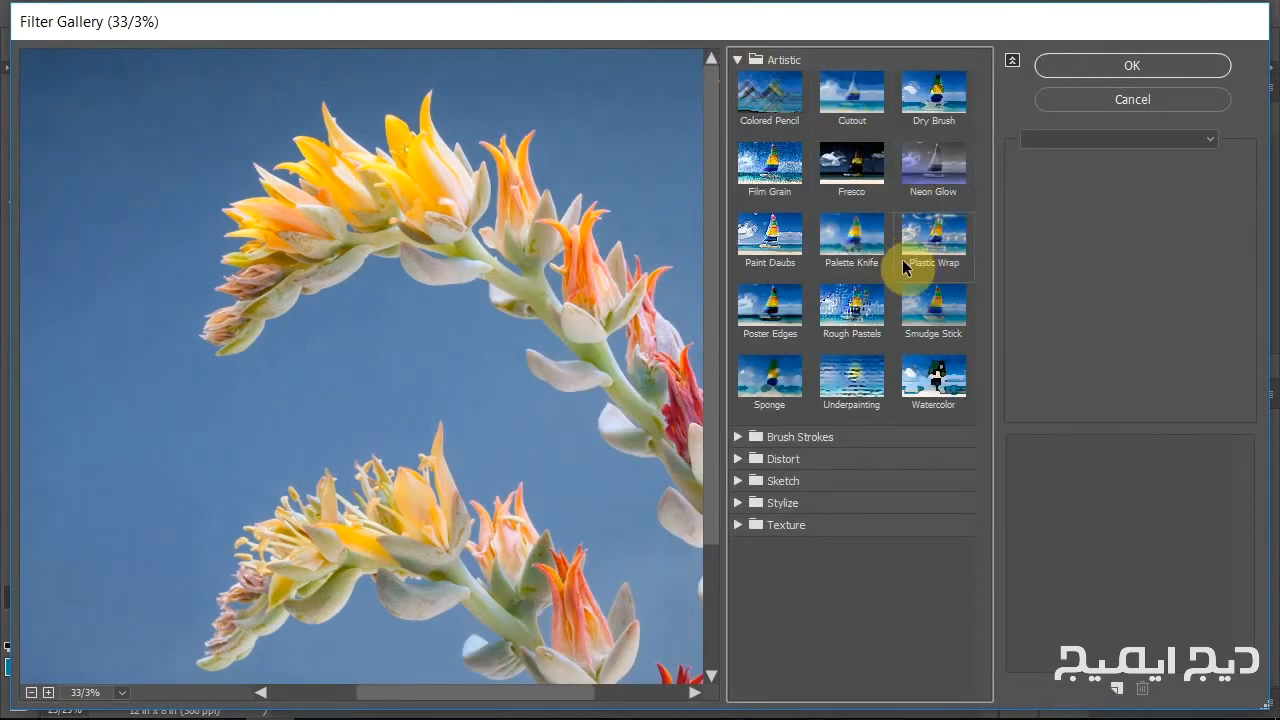
{"action": "left_click", "coordinate": [851, 245]}
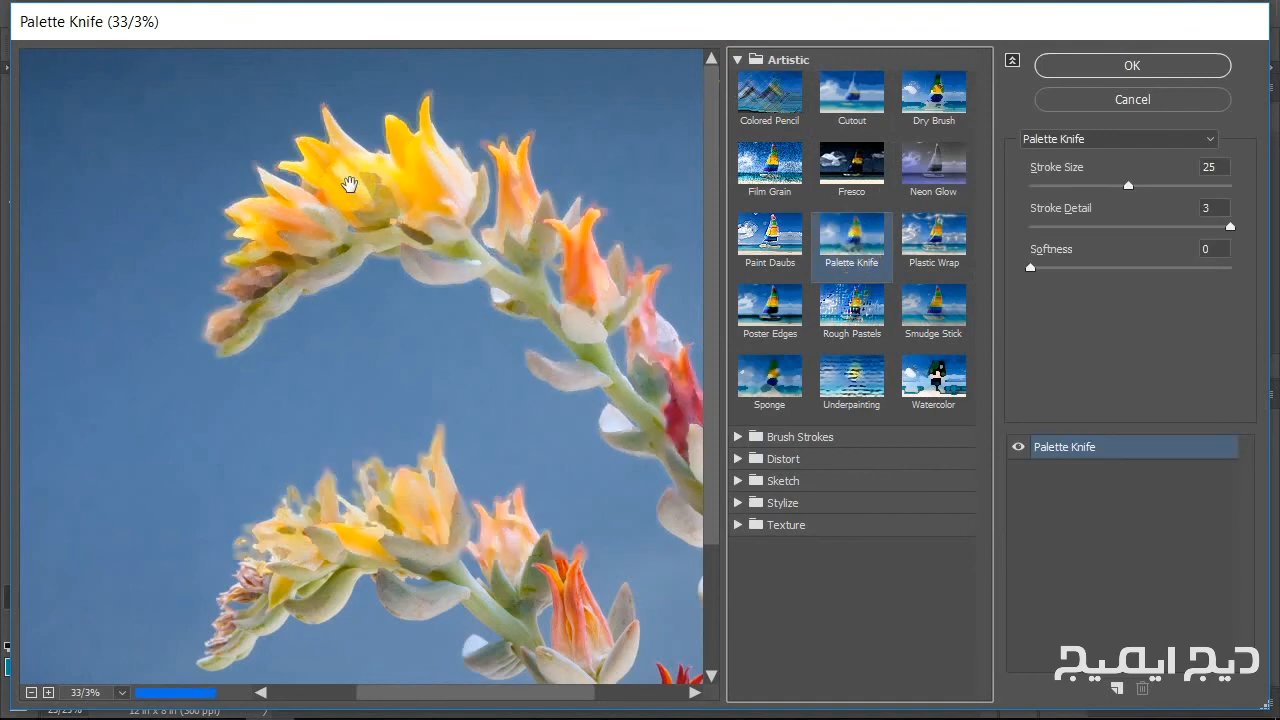
{"action": "left_click", "coordinate": [1149, 74]}
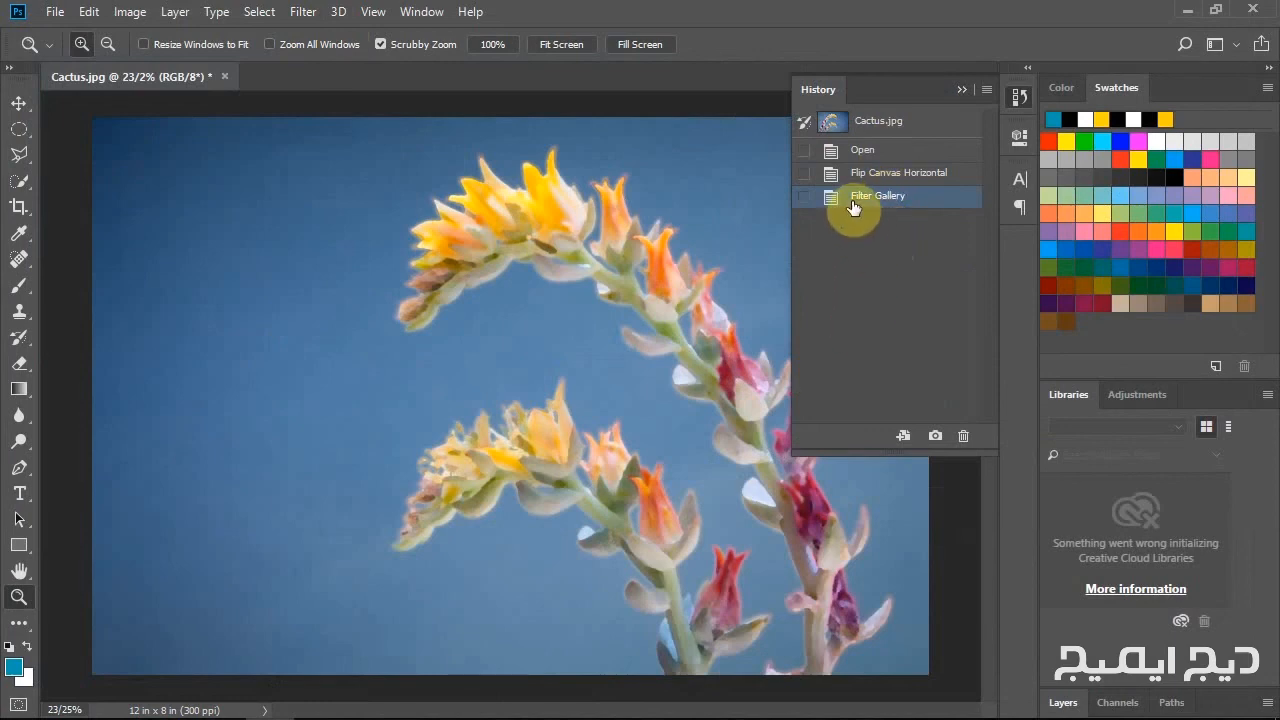
Compare the flowers at 50% zoom without and with the Palette Knife effect by switching history states, ending on Filter Gallery.
{"action": "left_click", "coordinate": [552, 238]}
{"action": "left_click", "coordinate": [578, 225]}
{"action": "left_click", "coordinate": [452, 270]}
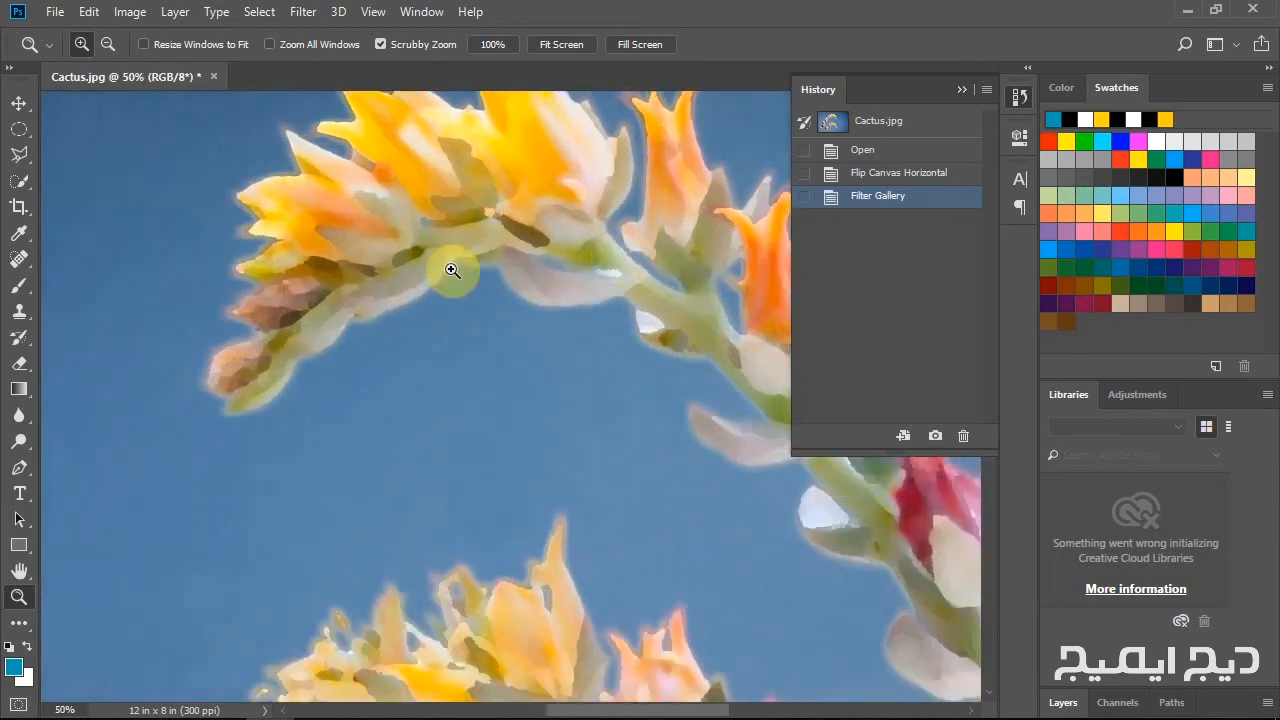
{"action": "left_click", "coordinate": [860, 173]}
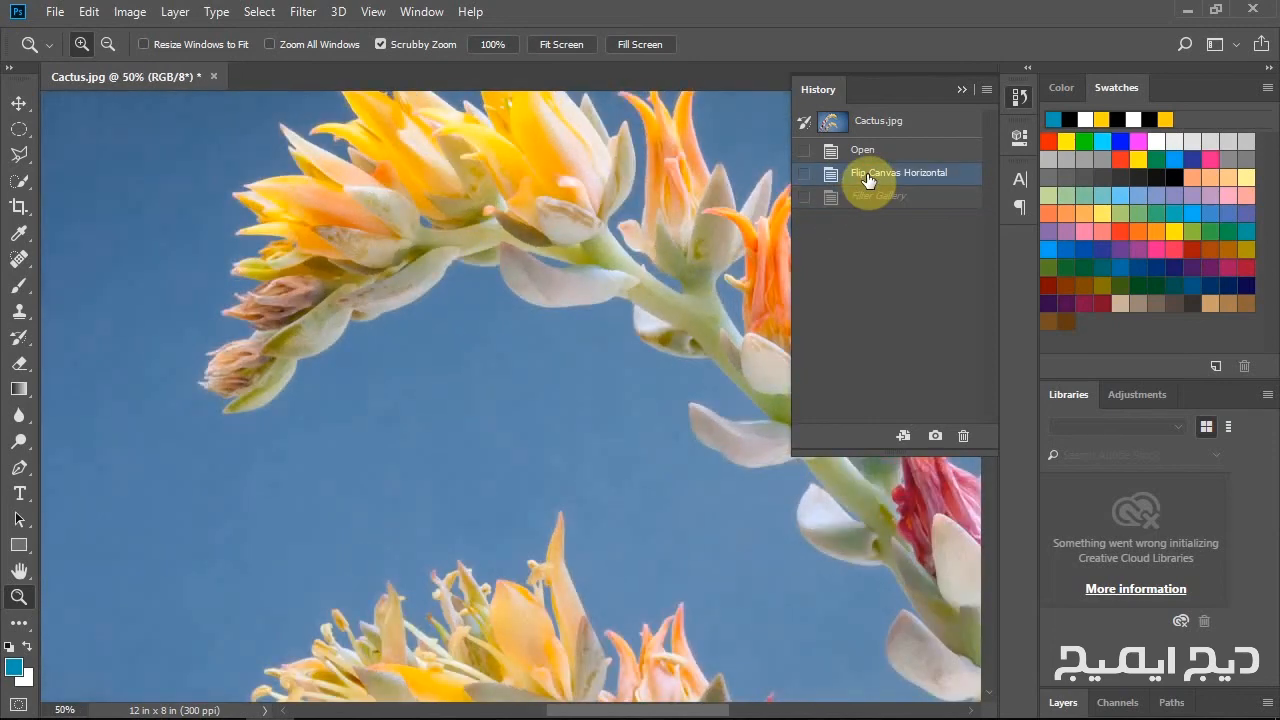
{"action": "left_click", "coordinate": [886, 198]}
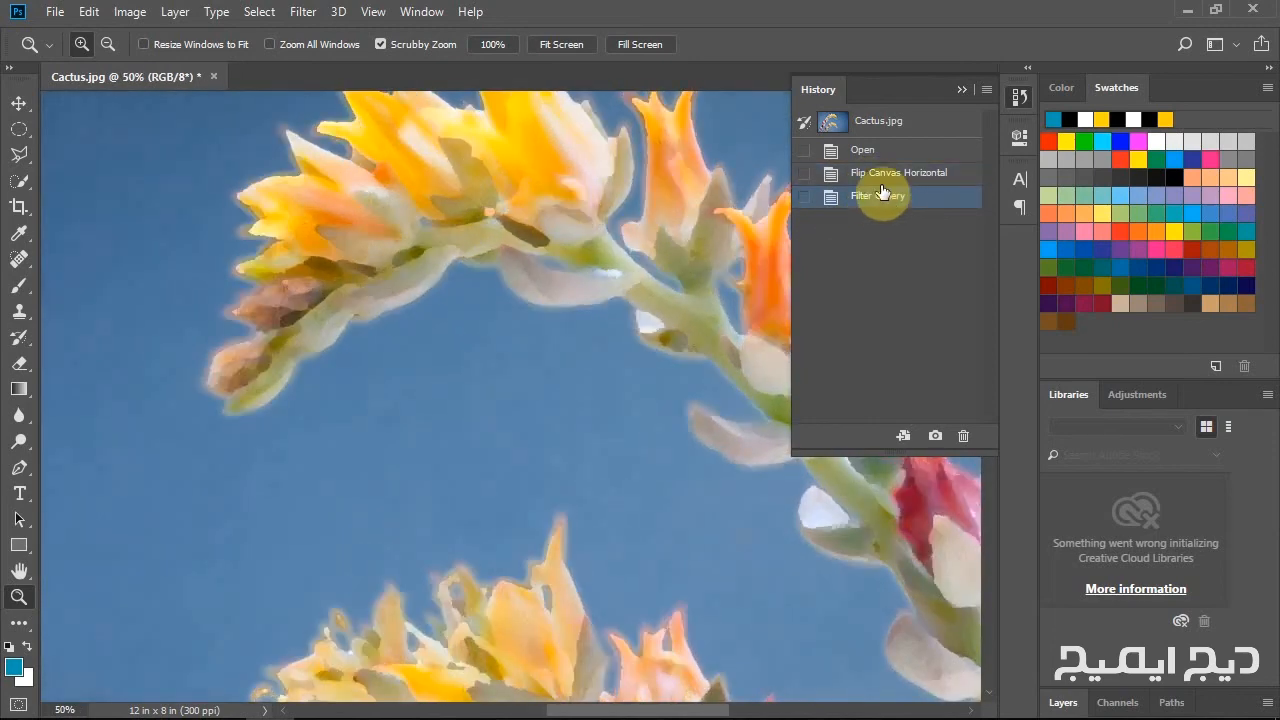